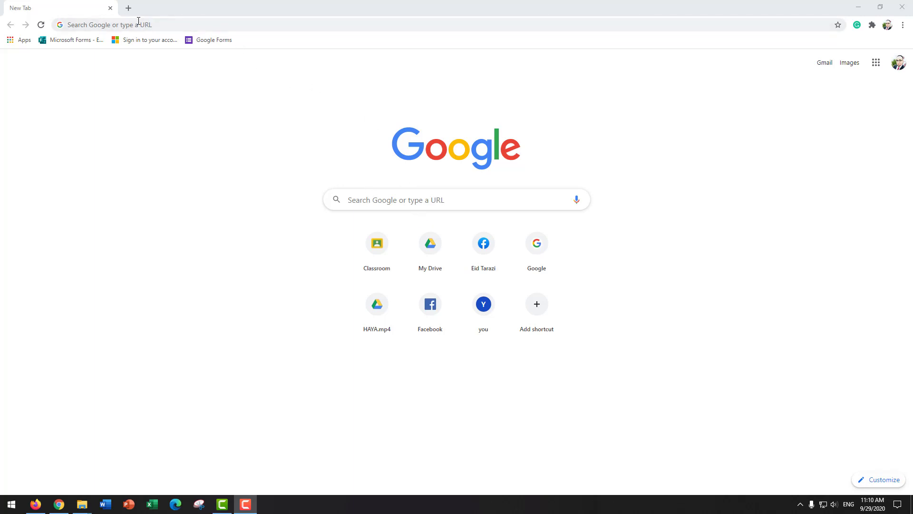
Step: Open the Microsoft Forms site at forms.office.com
click(118, 27)
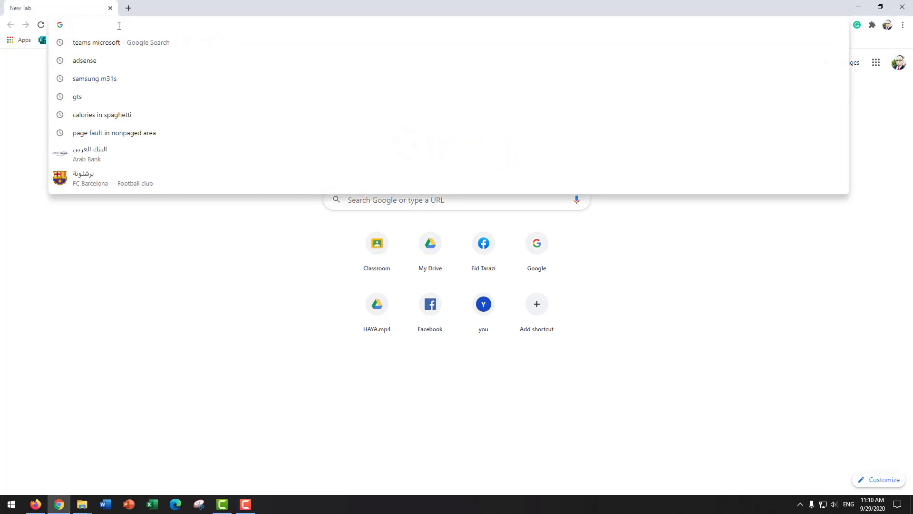
text(forms)
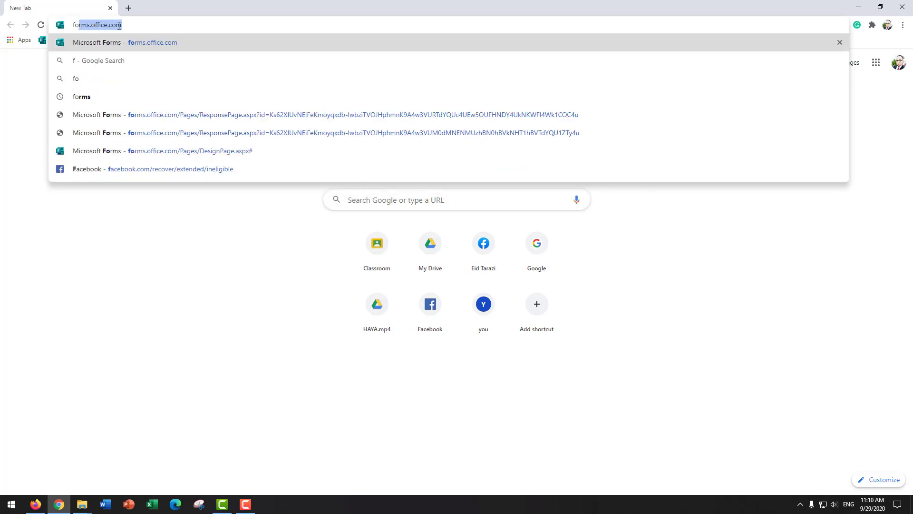
text(.)
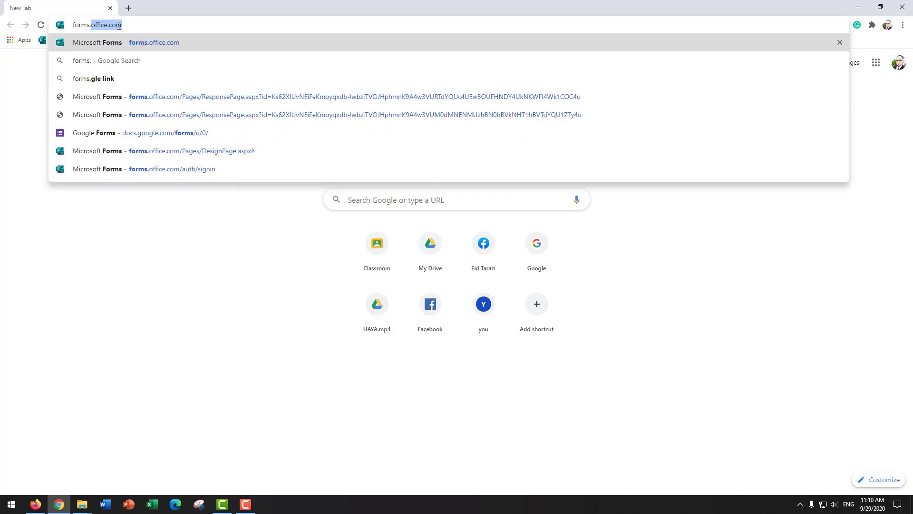
click(128, 22)
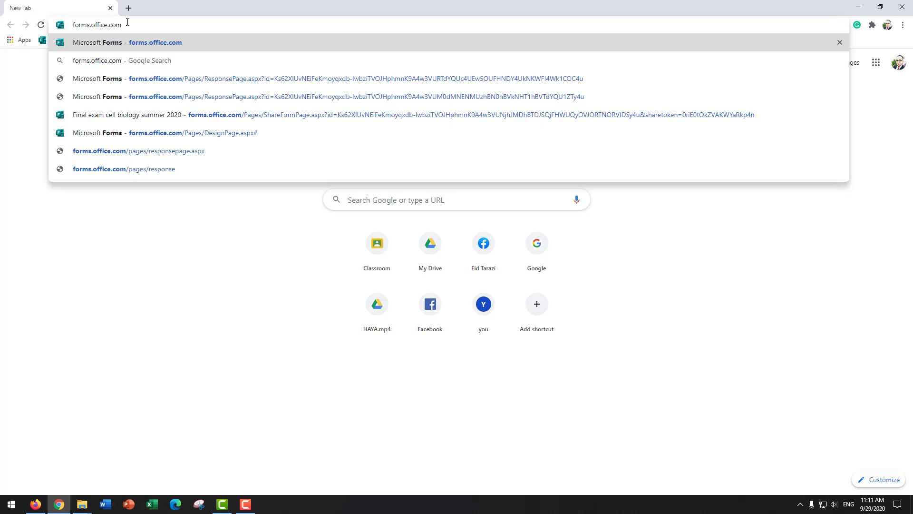
key(Return)
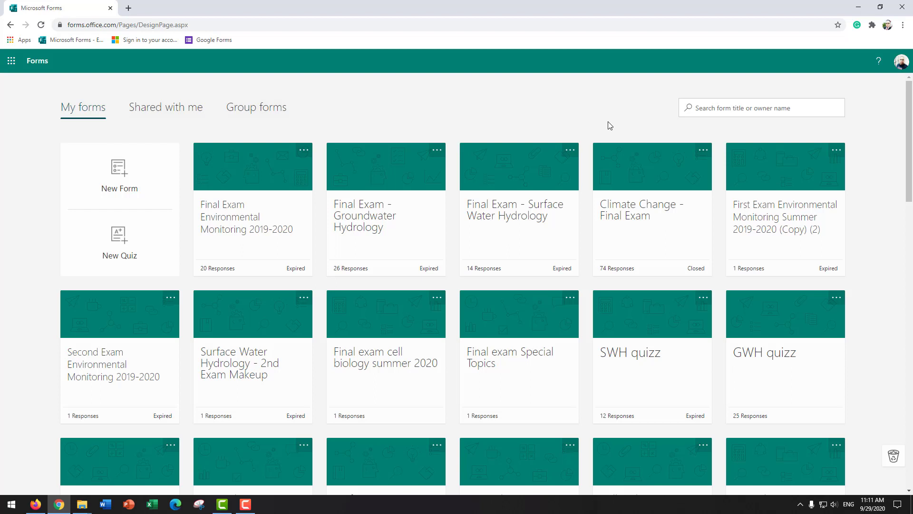
Step: Open Chrome's advanced settings and expand the list of preferred languages
click(903, 25)
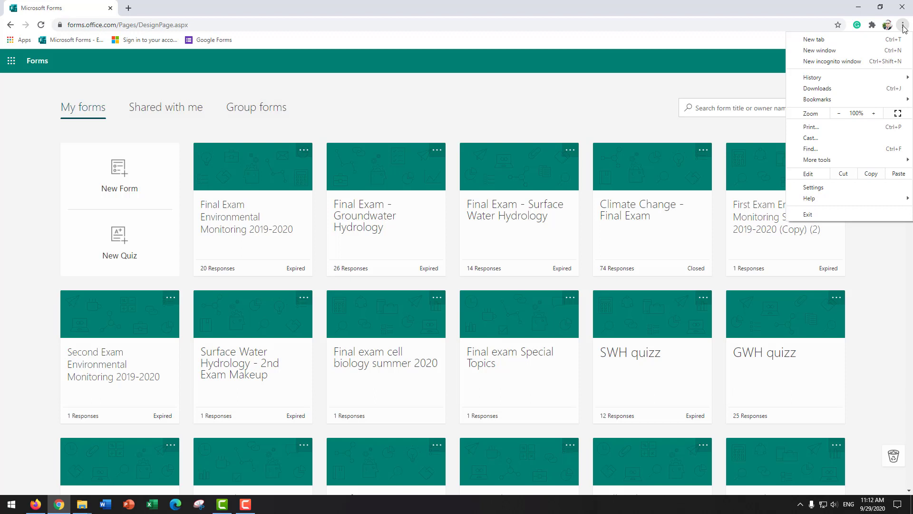
click(835, 187)
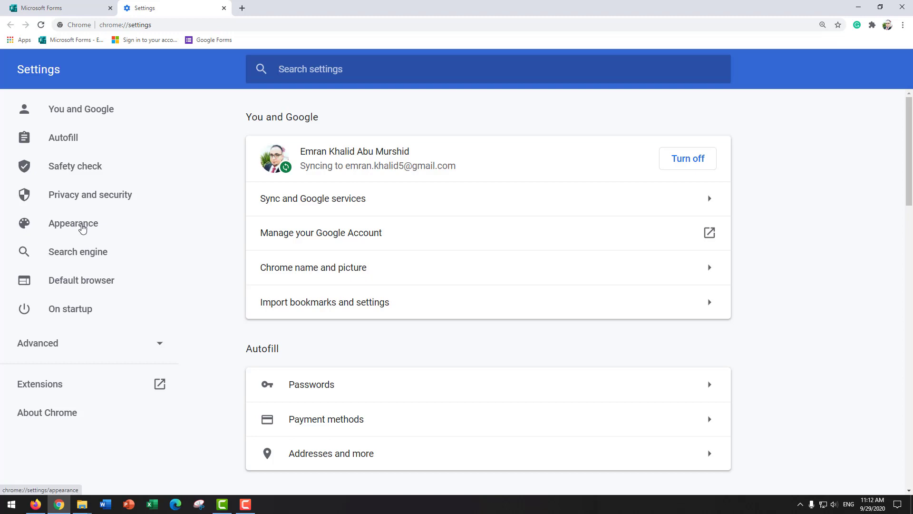
click(84, 228)
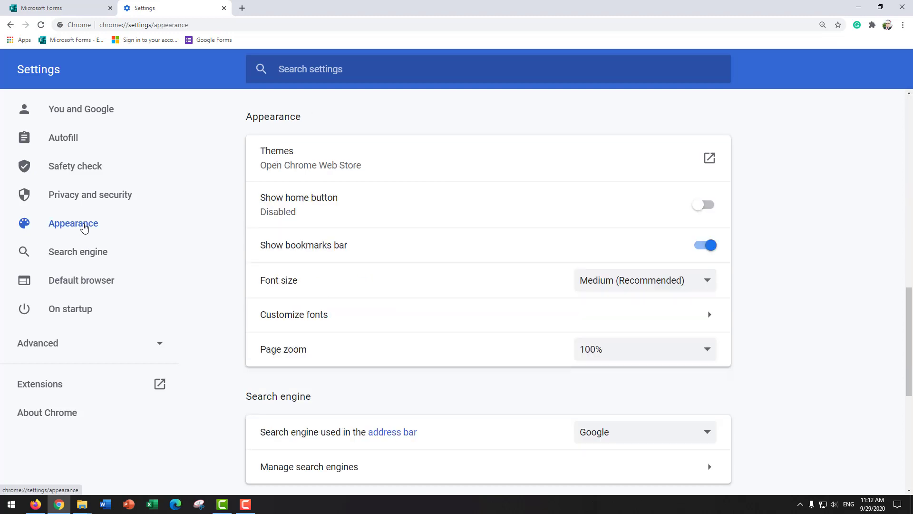
scroll(454, 317, down, 2)
scroll(458, 319, down, 5)
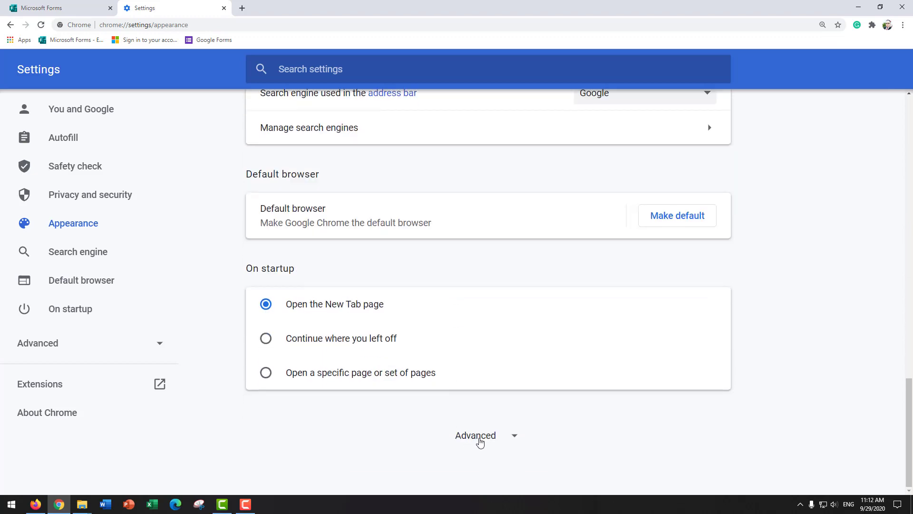
click(479, 440)
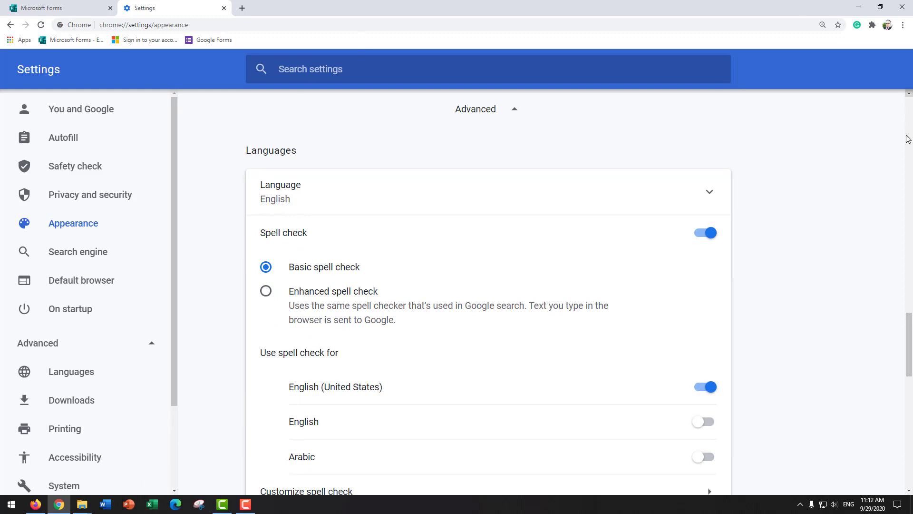
click(702, 193)
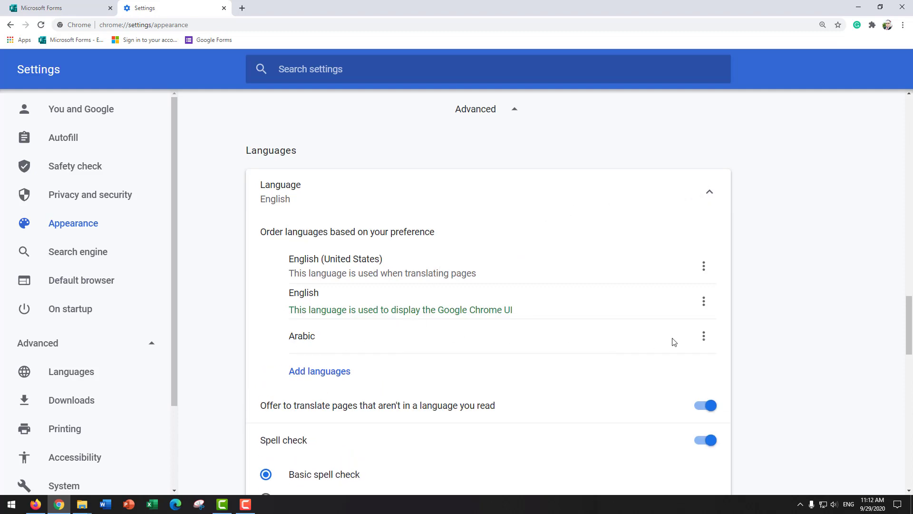
Step: Set Arabic as the display language of Google Chrome and relaunch the browser
click(704, 338)
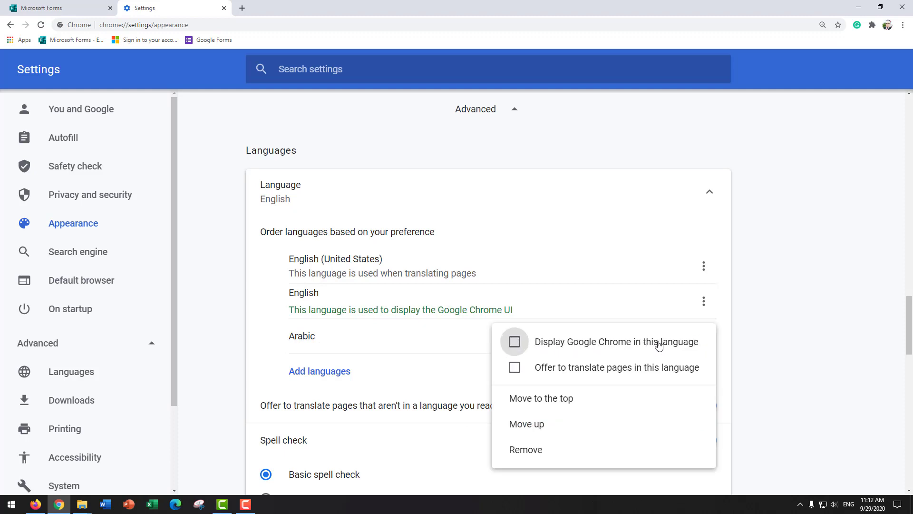
click(637, 343)
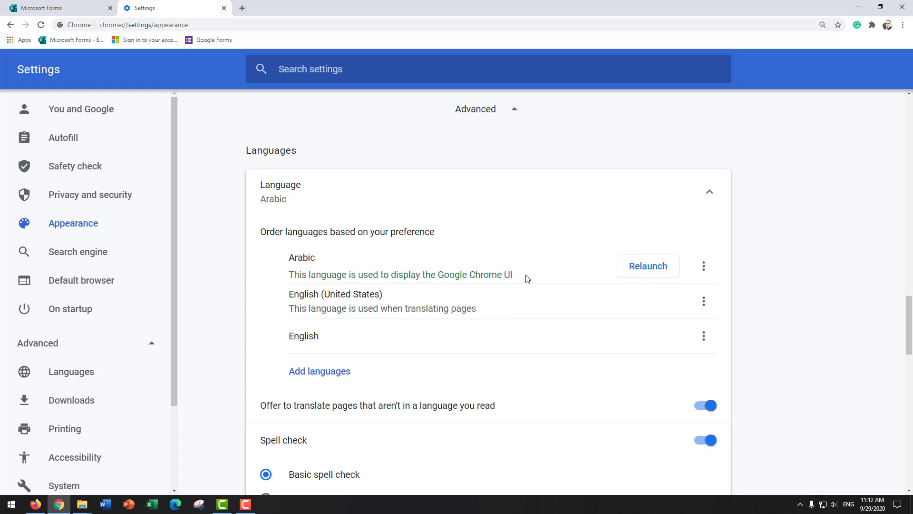
click(648, 267)
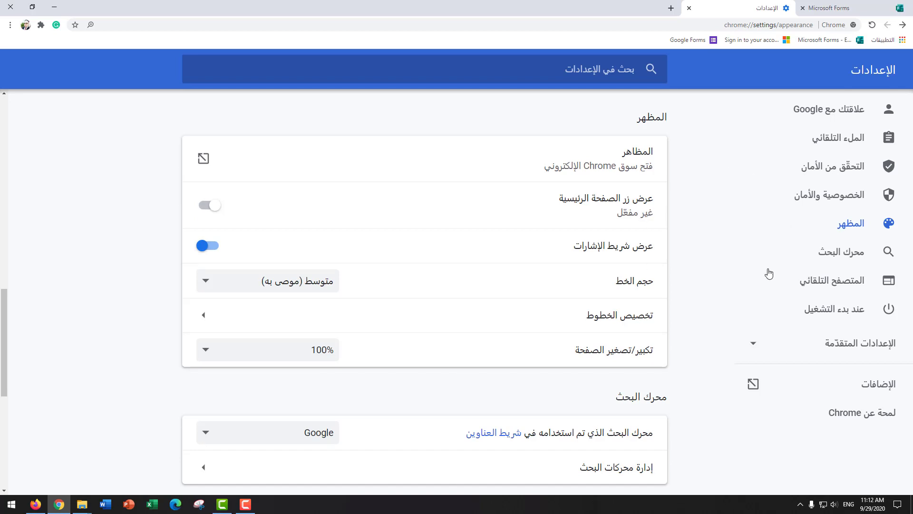
Step: Create a new quiz in Microsoft Forms and title it "امتحان تجريبي"
click(840, 9)
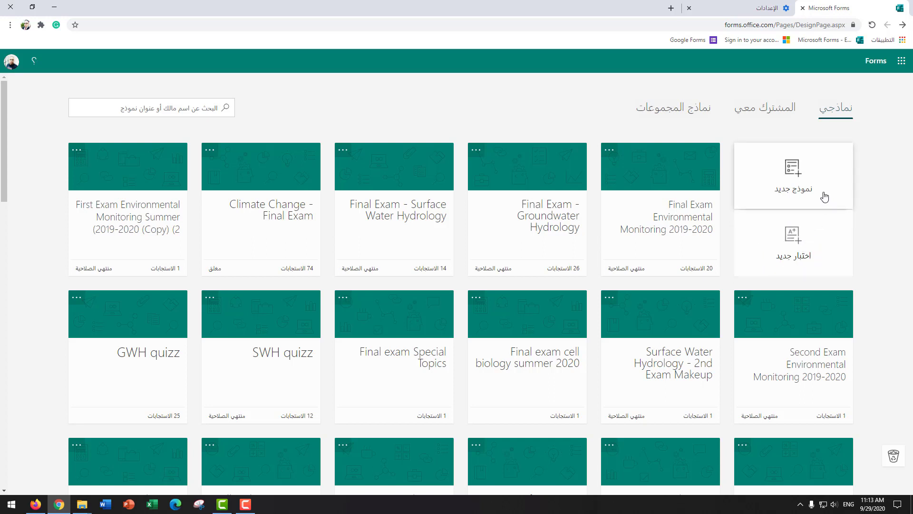
click(799, 252)
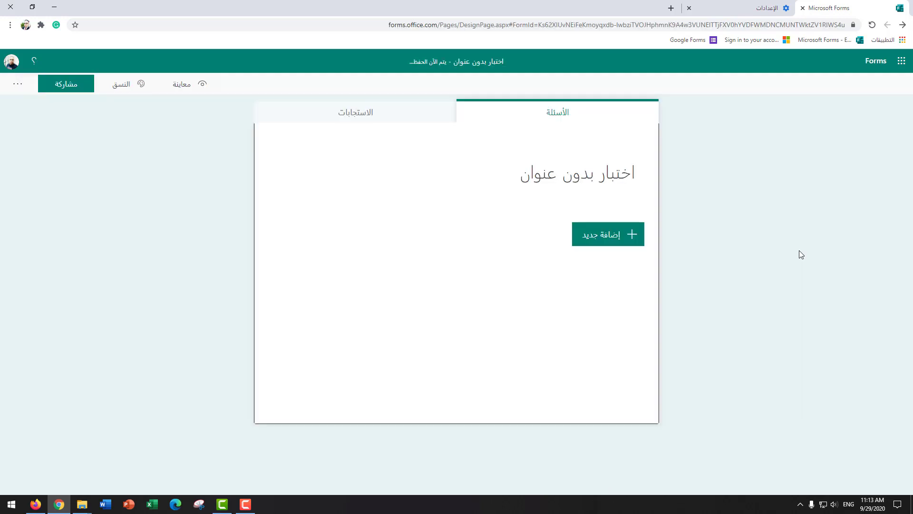
click(614, 179)
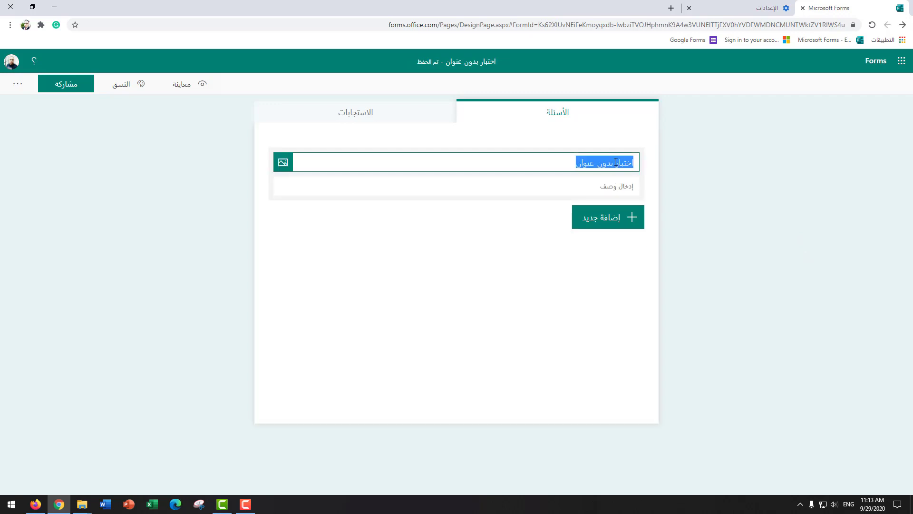
key(BackSpace)
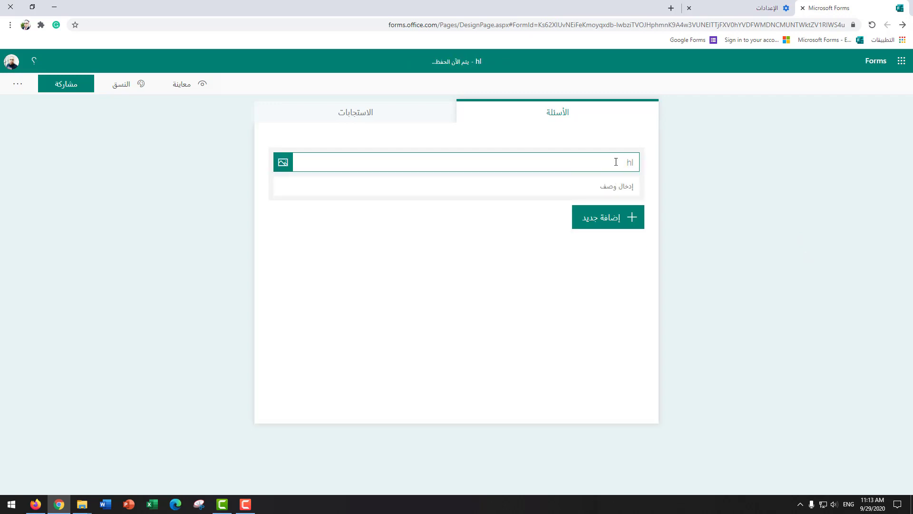
key(alt+shift)
text(امتحان ف)
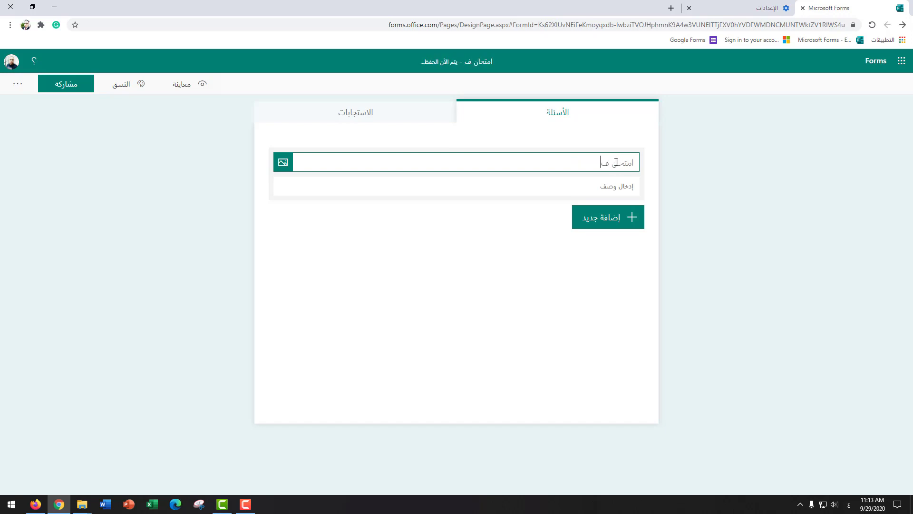
key(BackSpace)
key(BackSpace)
text(تجريبي)
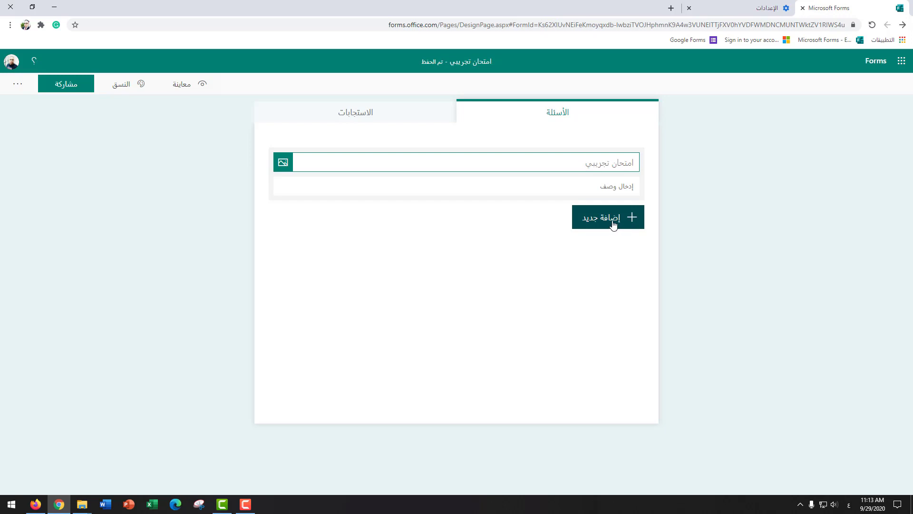
Step: Add a choice question to the quiz with the text "ما هو ناتج جمع 5 + 8؟"
click(614, 223)
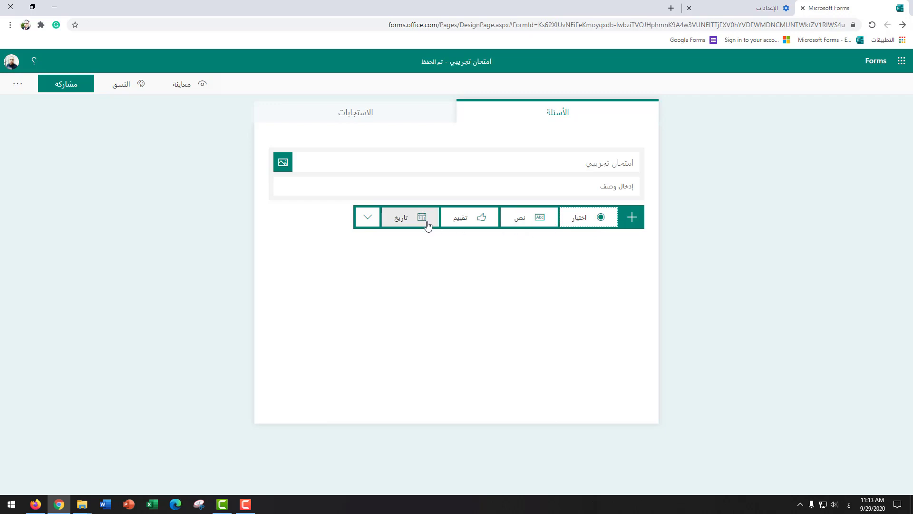
click(587, 222)
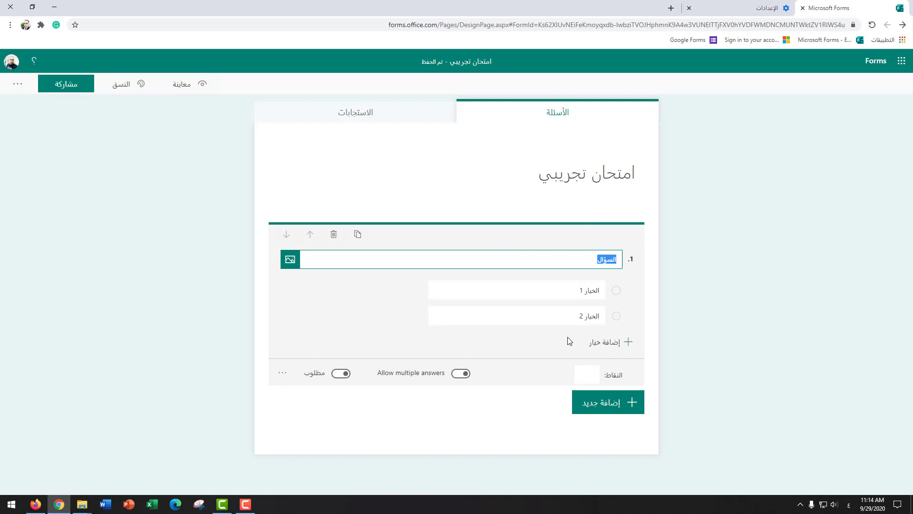
mouse_move(399, 299)
text(ما هو ناتج)
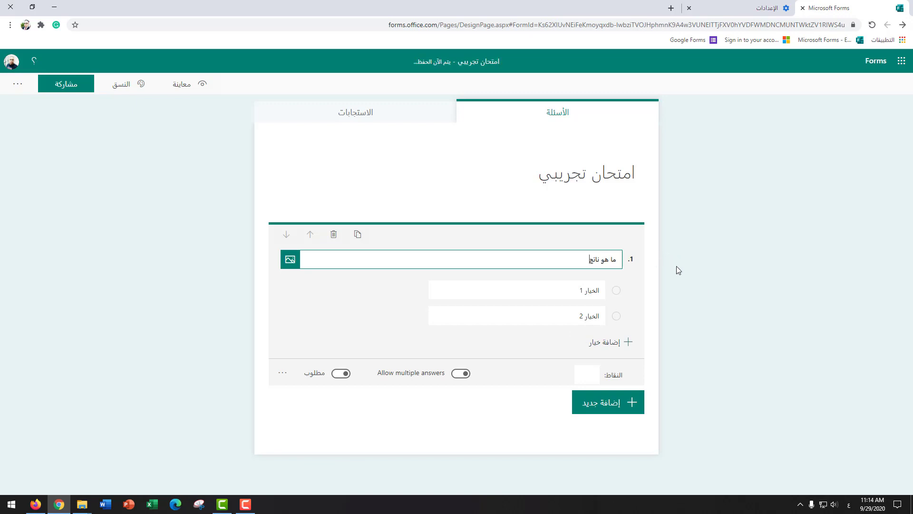
text( جمع 5 + 8؟)
Step: Fill in four answer options for the first question: 7, 13, 2 and "لا شيء مما ذكر"
click(574, 291)
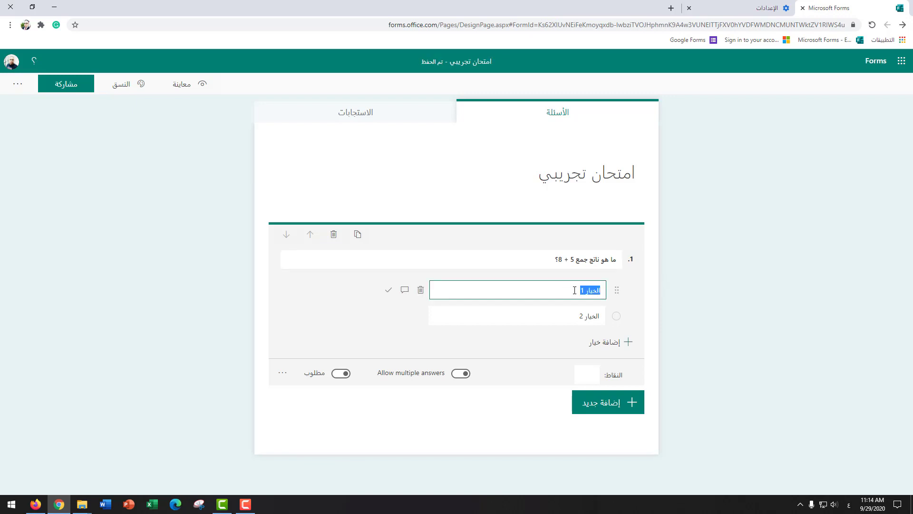
text(7)
key(Return)
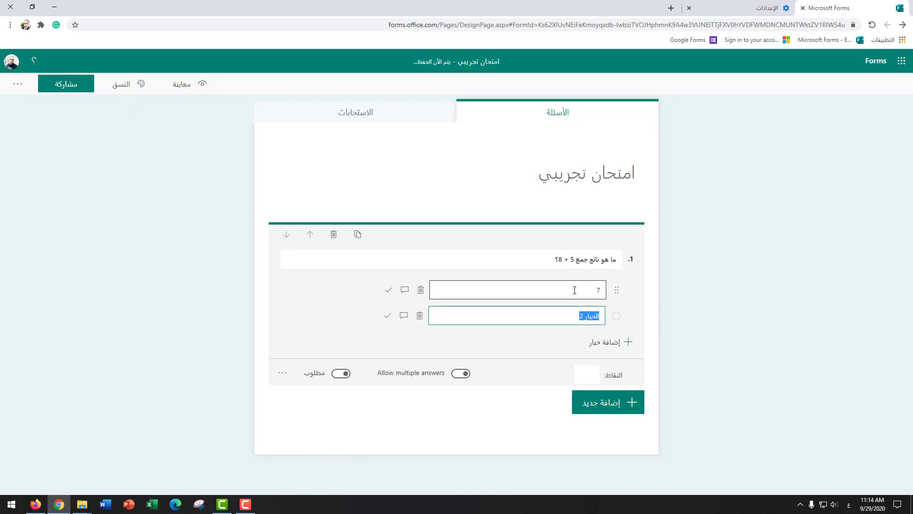
text(13)
key(Return)
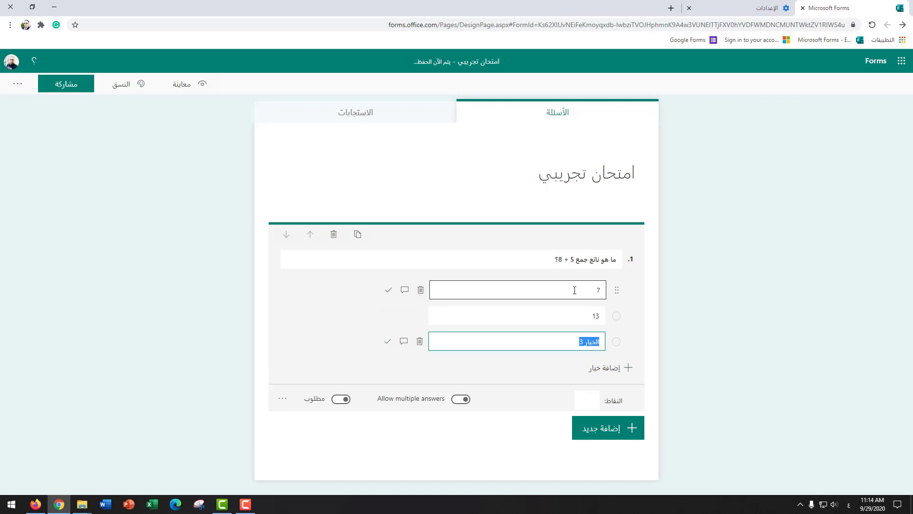
text(2)
key(Return)
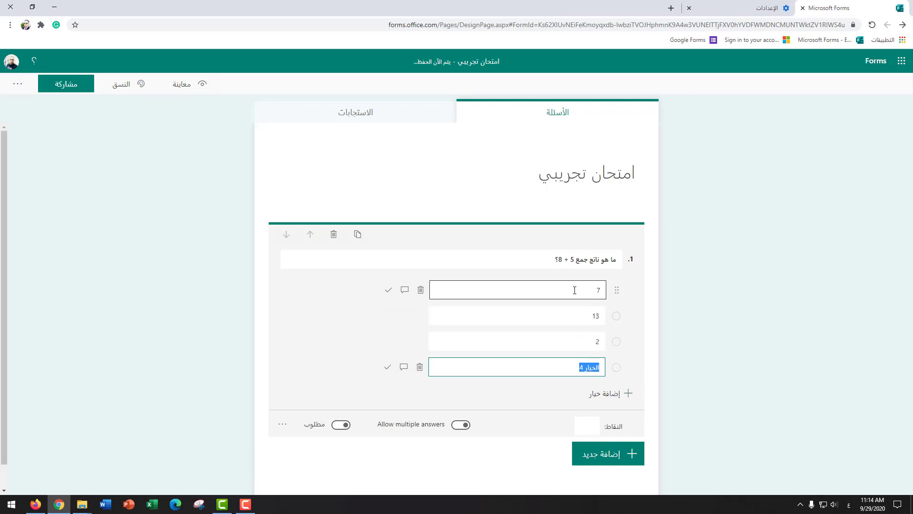
text(لا شيء مما ذك)
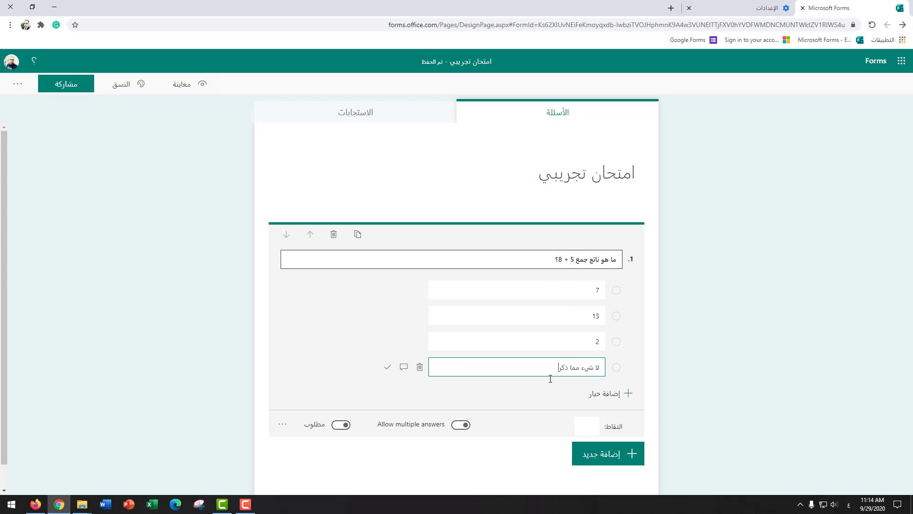
Step: Make the first question required and worth 2 points, with 13 marked as the correct answer
click(342, 426)
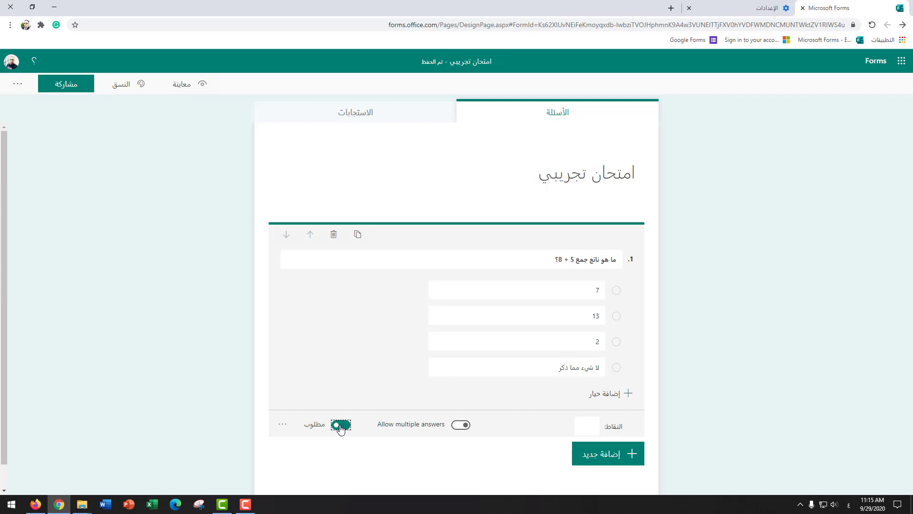
click(586, 426)
text(2)
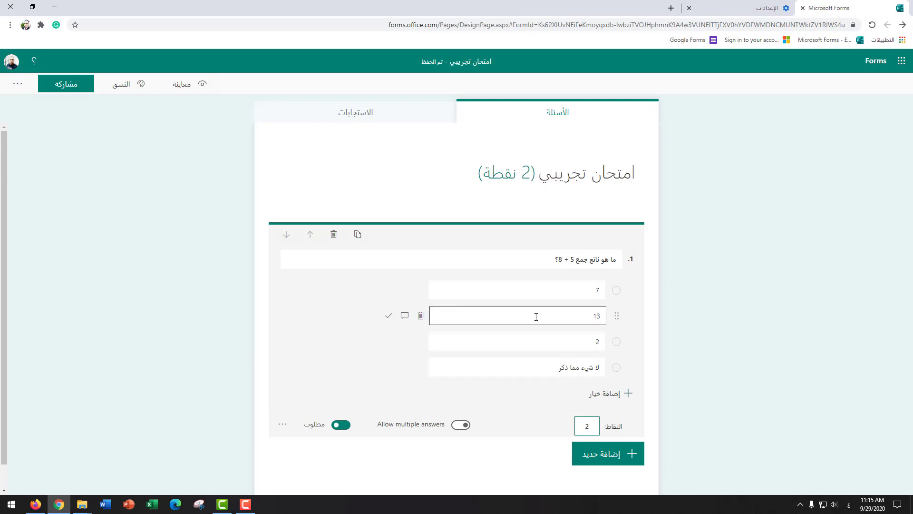
click(389, 317)
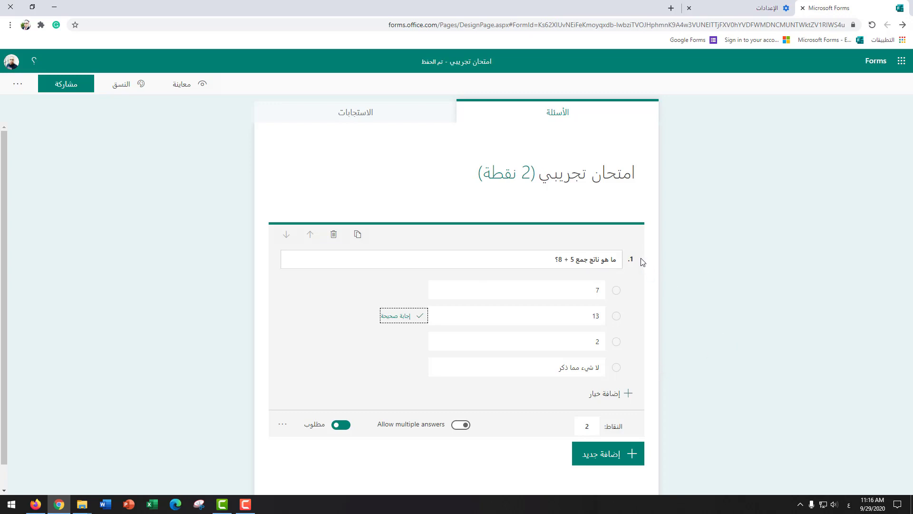
Step: Add a second choice question to the quiz with the text "أي من التالية يعتبر من الحيوانات؟"
scroll(664, 314, down, 1)
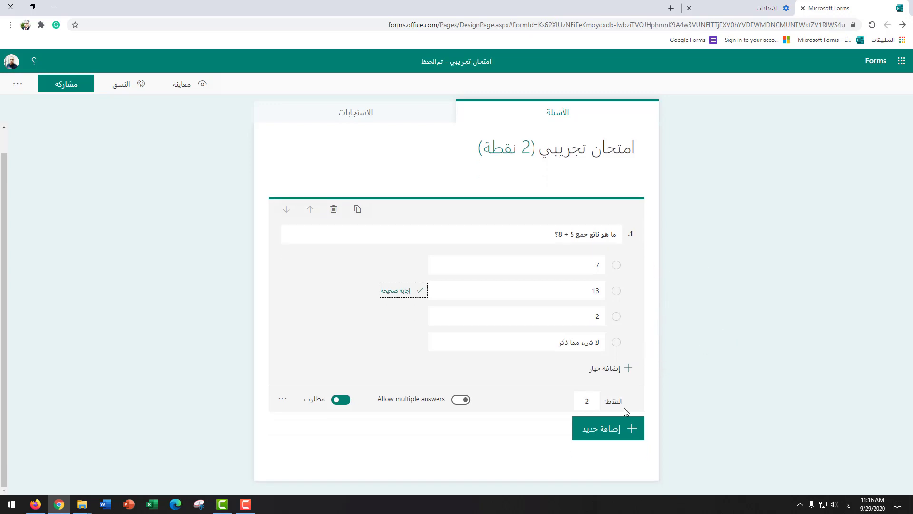
click(607, 436)
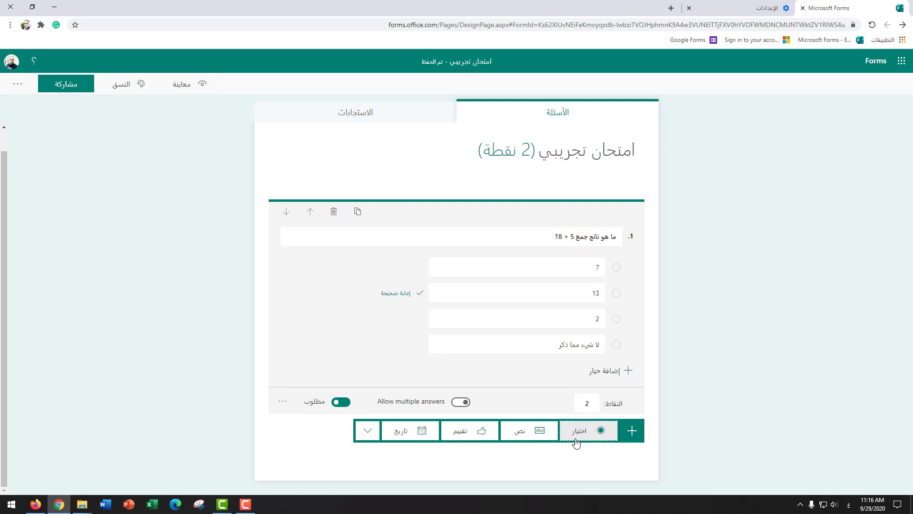
click(594, 443)
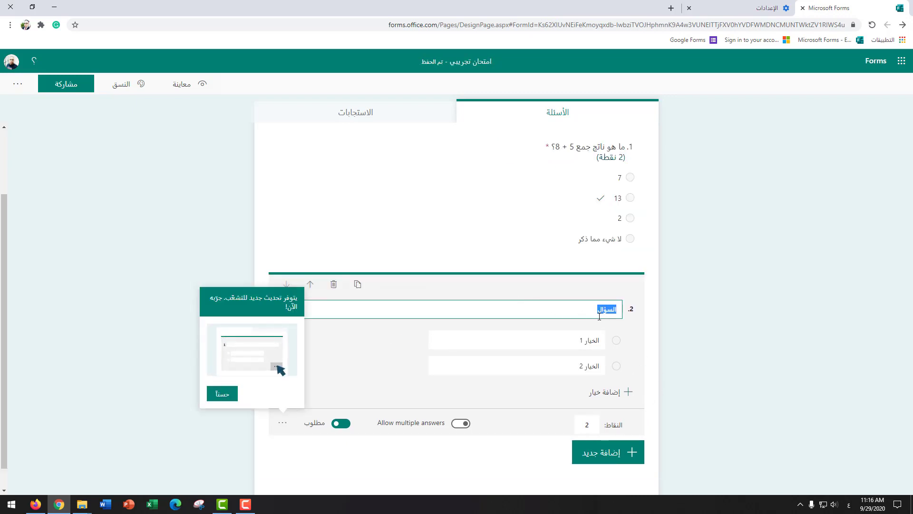
text(أي)
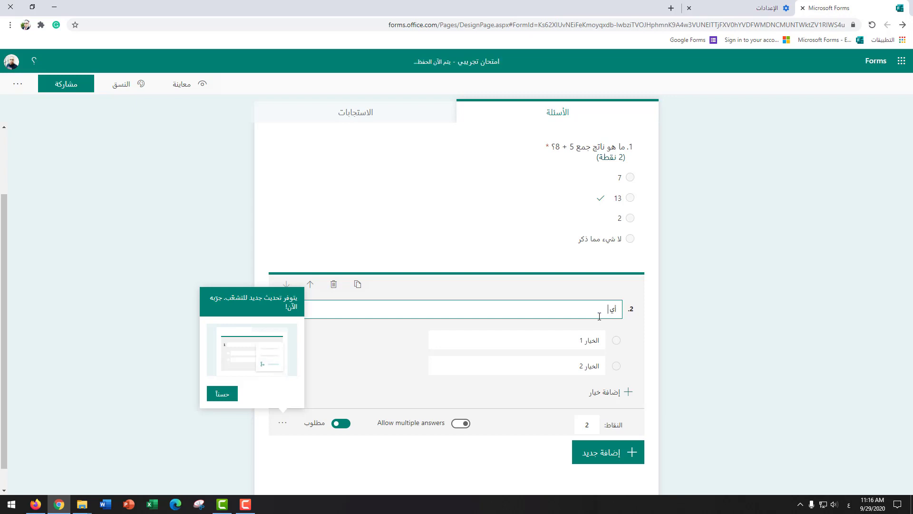
text( من التالية)
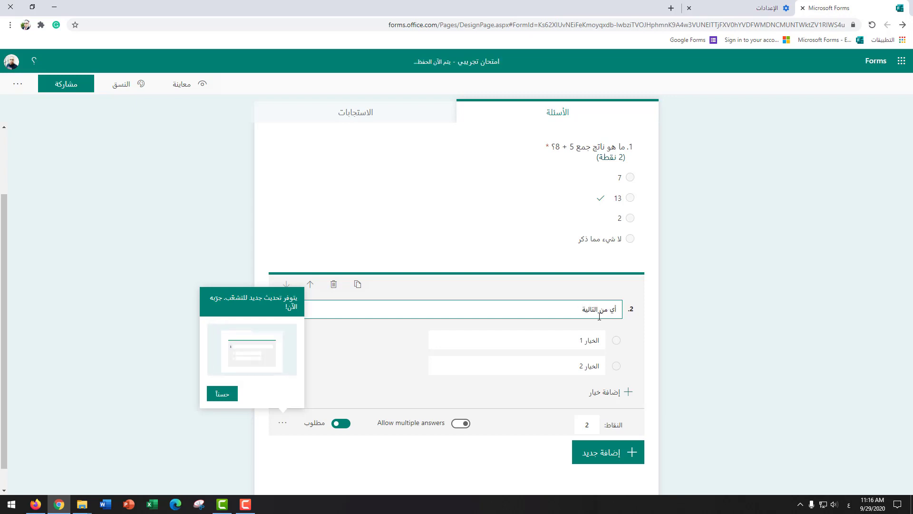
text( يعتبر من الحيوانات؟)
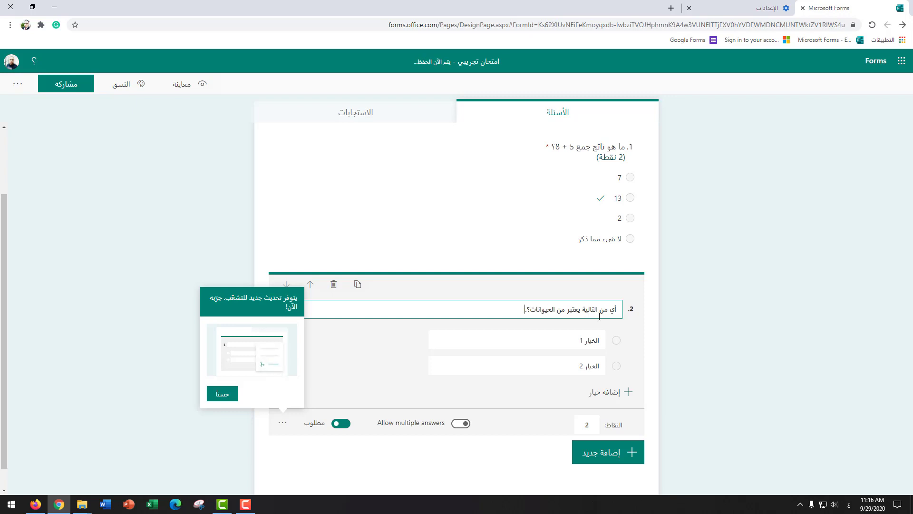
Step: Fill in three answer options for the second question: الأرنب, السيارة and النقود
click(587, 339)
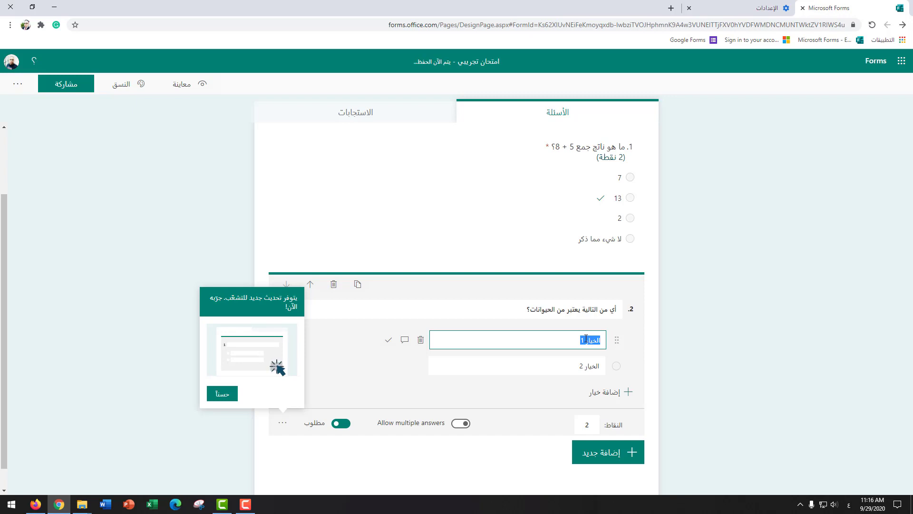
key(BackSpace)
text(الأ)
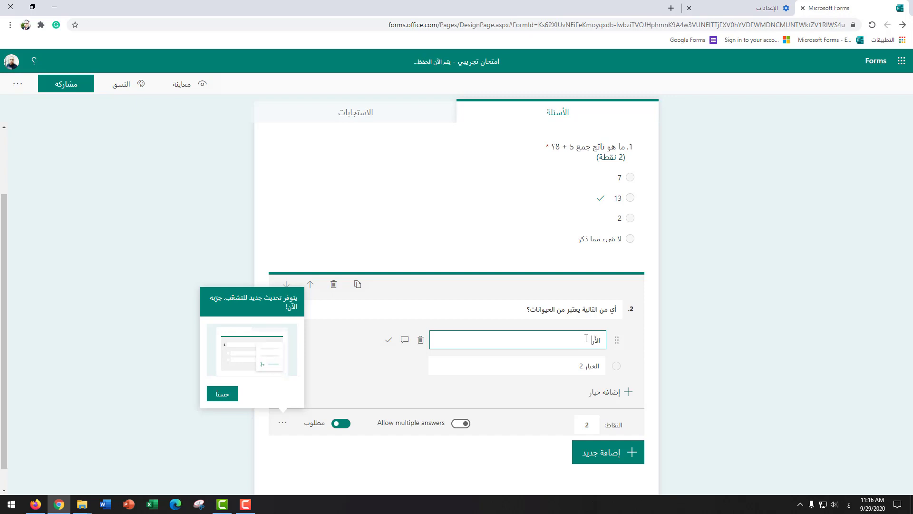
text(رنب)
click(575, 361)
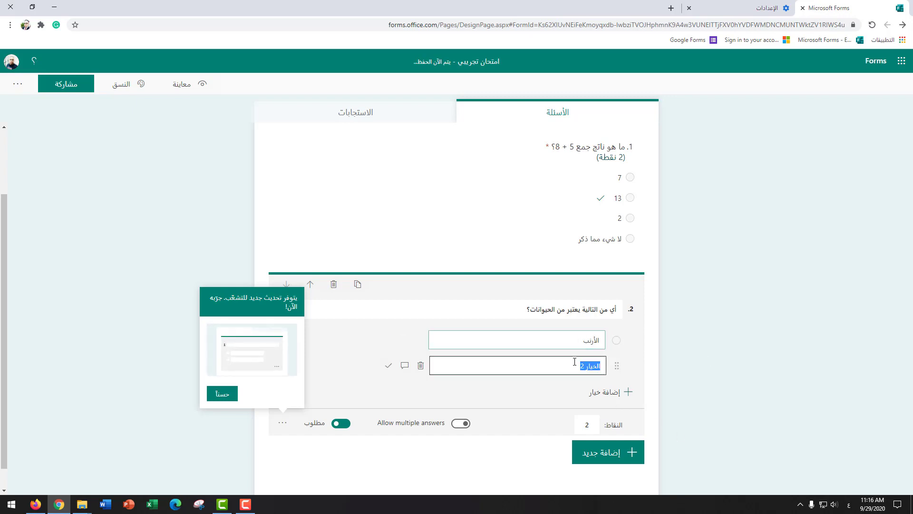
key(BackSpace)
text(السيارة)
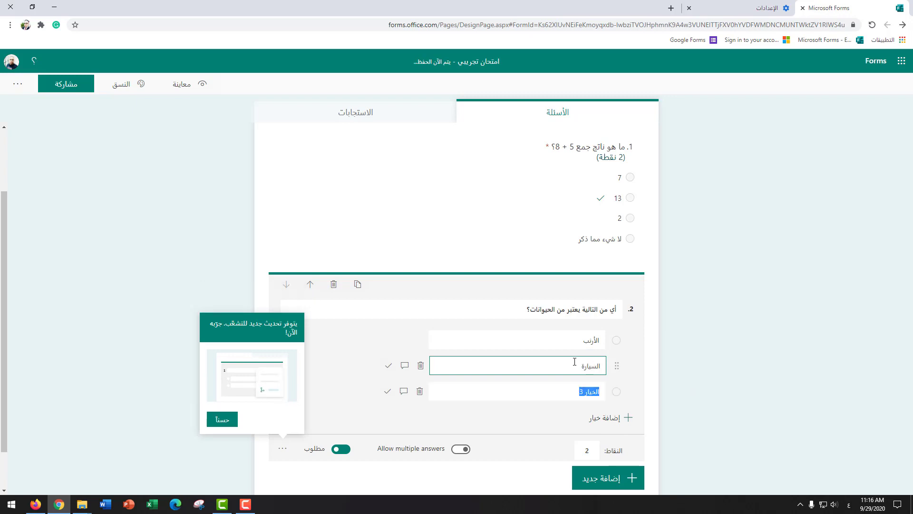
key(Return)
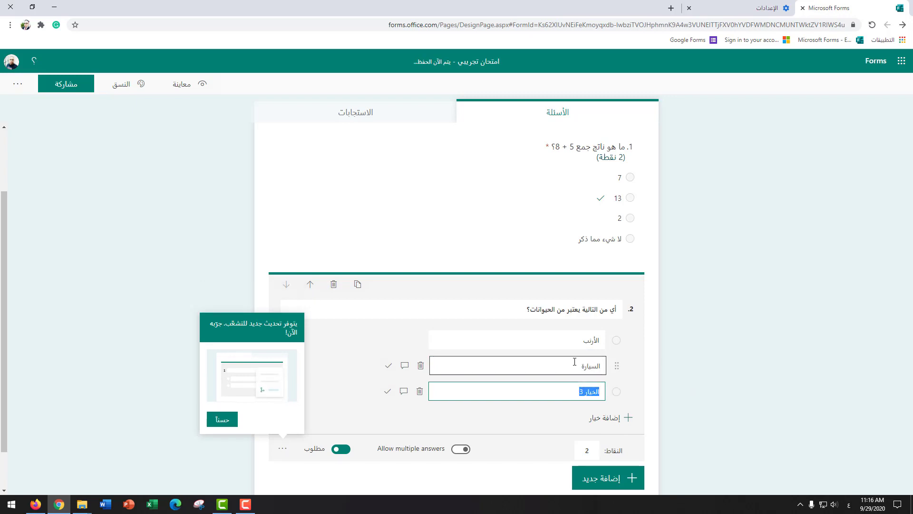
key(BackSpace)
text(ال)
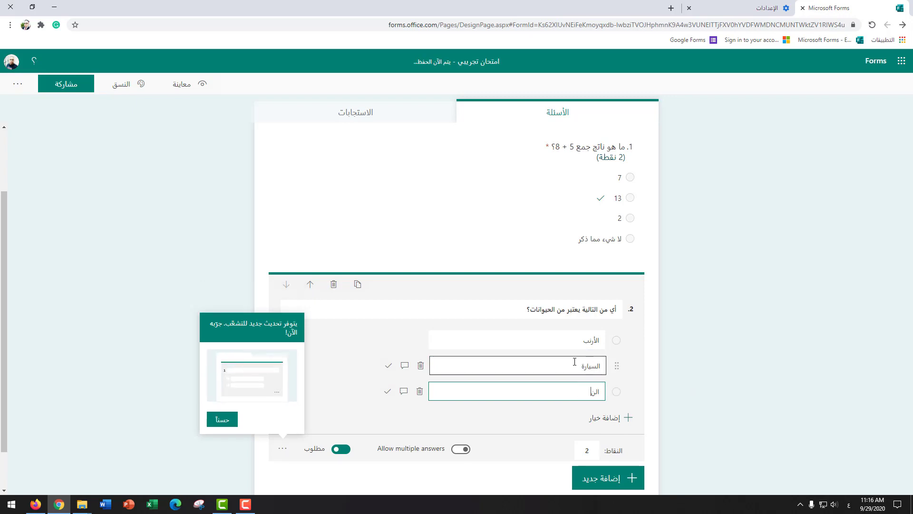
text(نقود)
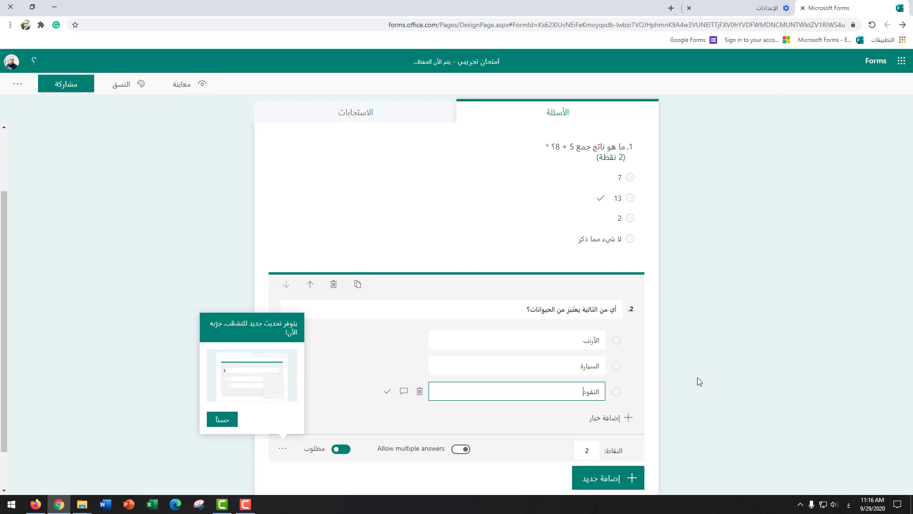
Step: Mark الأرنب as the correct answer of the second question and close its editing
click(699, 381)
click(603, 351)
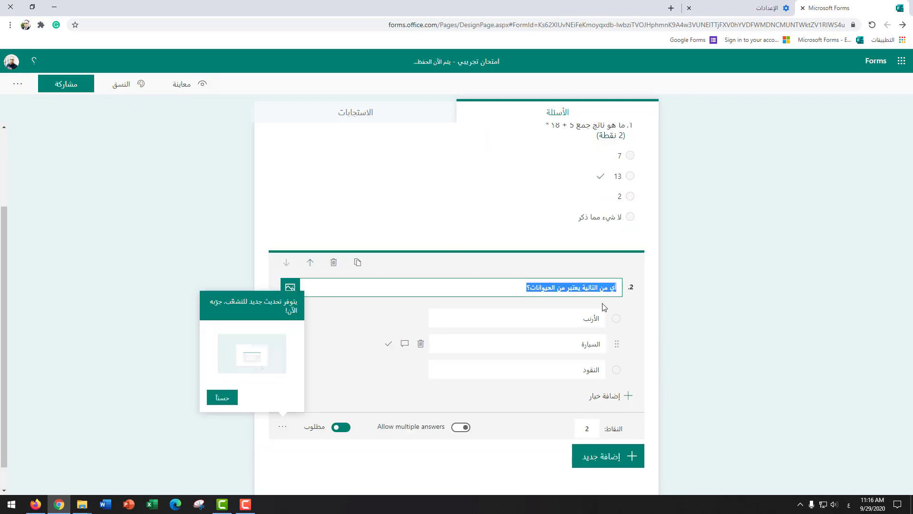
scroll(561, 368, down, 1)
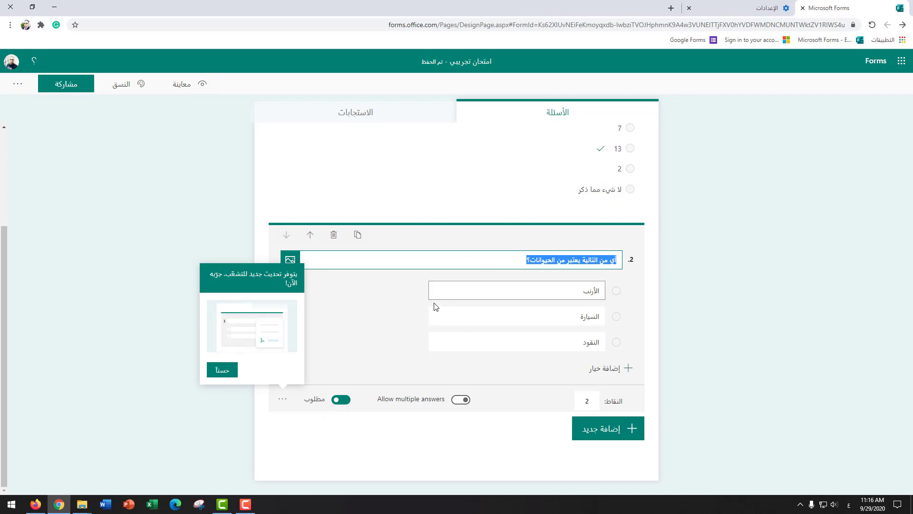
click(391, 292)
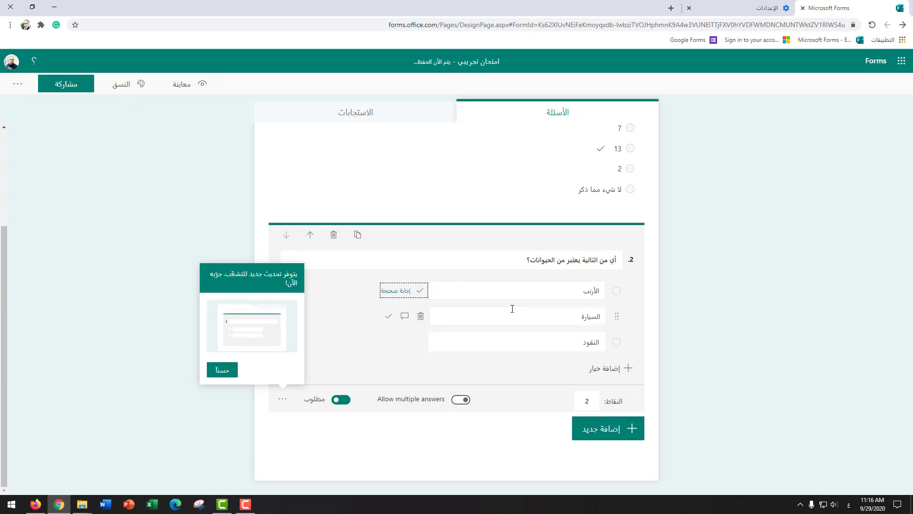
click(713, 318)
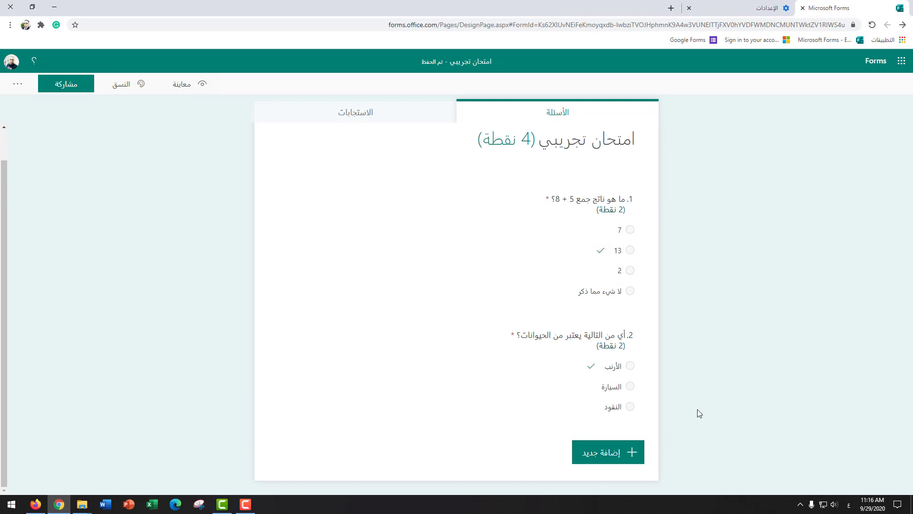
click(598, 452)
click(603, 457)
click(754, 392)
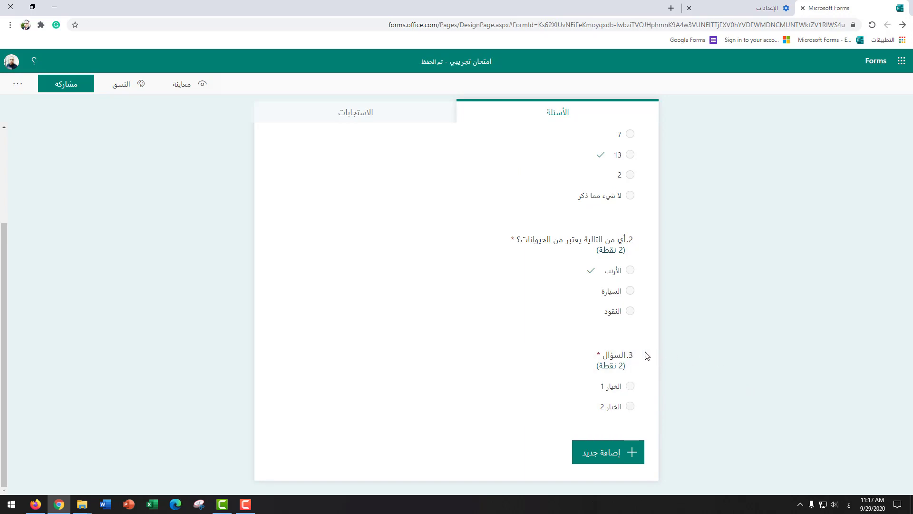
click(611, 357)
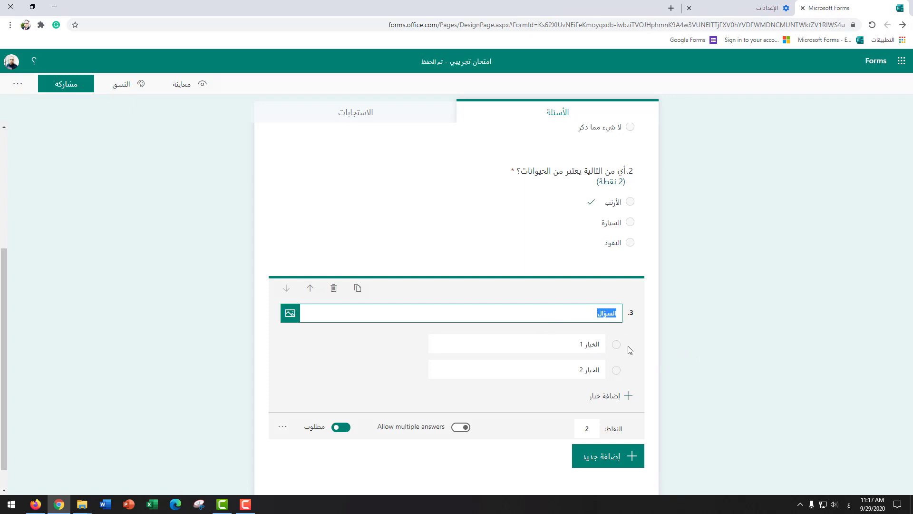
click(334, 289)
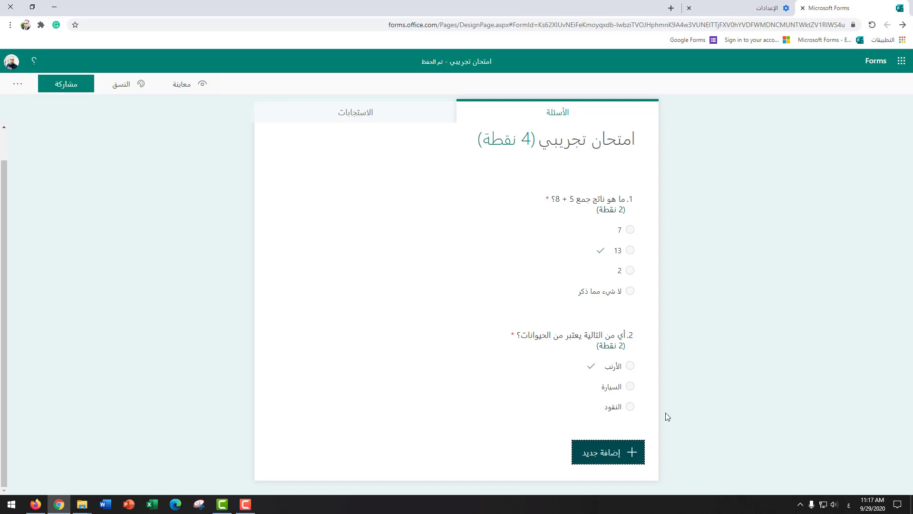
click(600, 459)
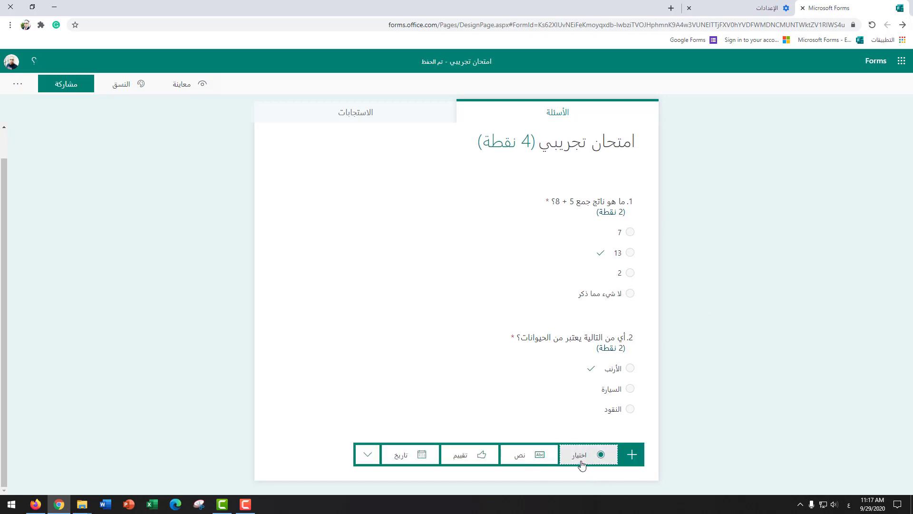
click(582, 458)
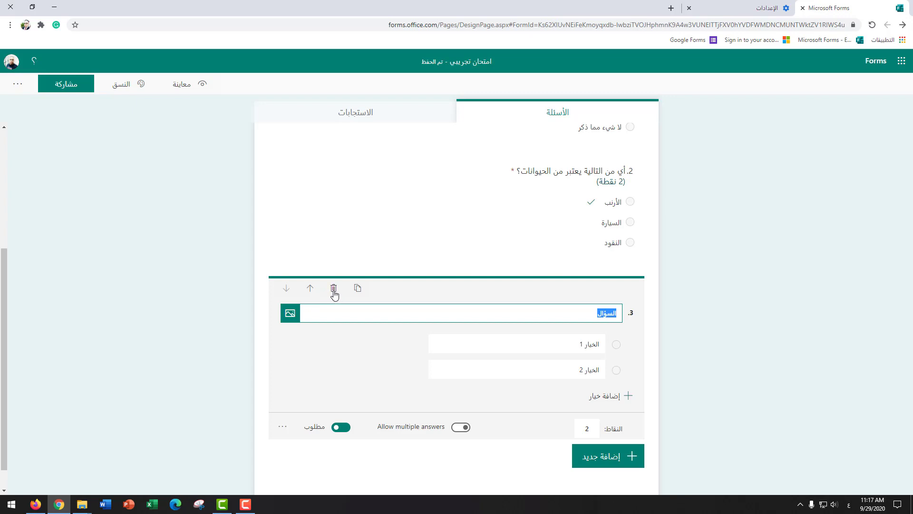
click(334, 289)
Step: Add a text question reading "الرجاء ادخال اسمك الرباعي" at the end of the quiz and set its points to 0
click(603, 456)
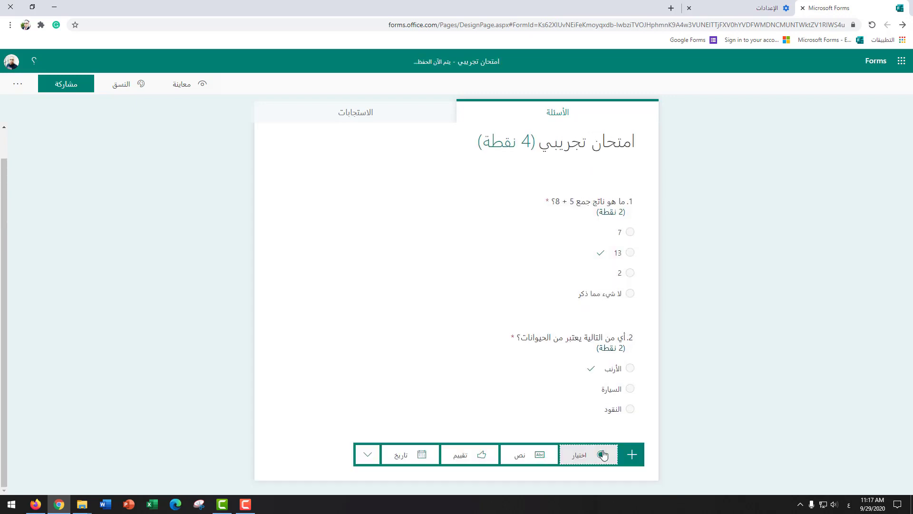
click(540, 456)
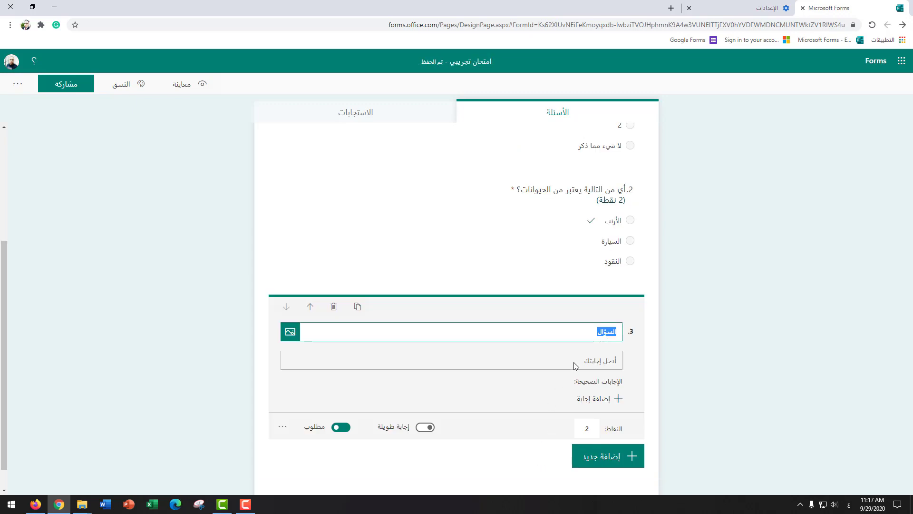
text(الرجاء)
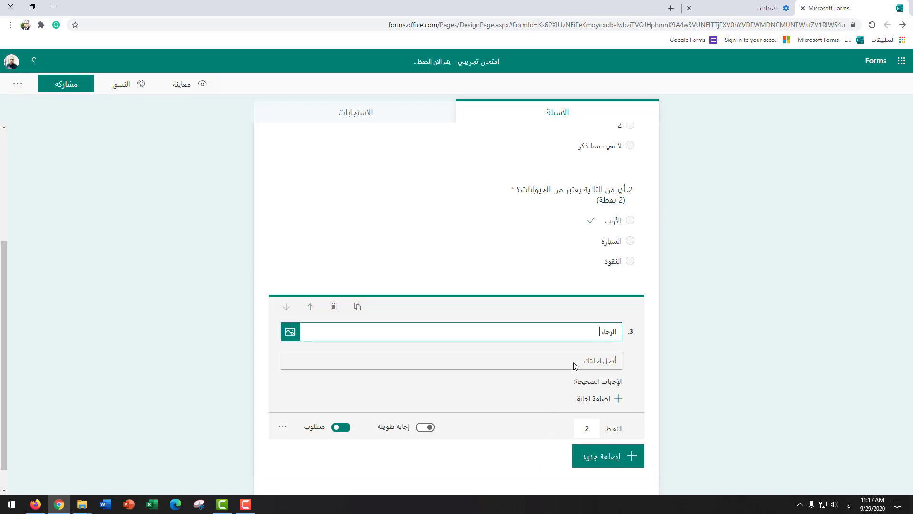
text( ادخال اسمك الرباعي)
click(586, 426)
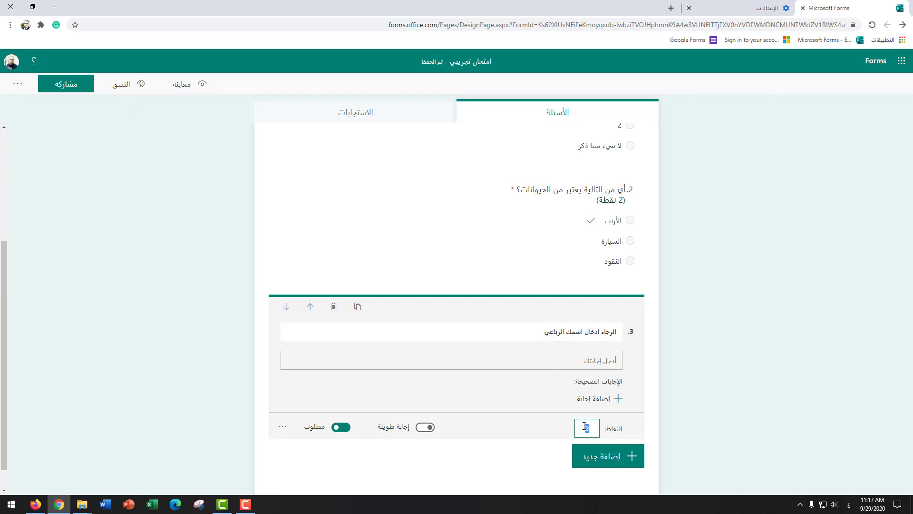
text(0)
click(783, 396)
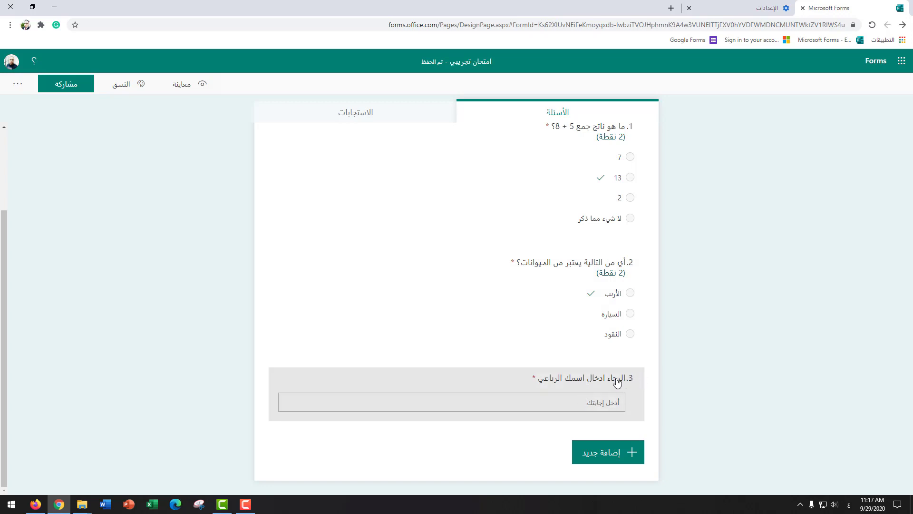
Step: Move the full-name text question up to the first position in the quiz and close its editing
scroll(625, 244, up, 1)
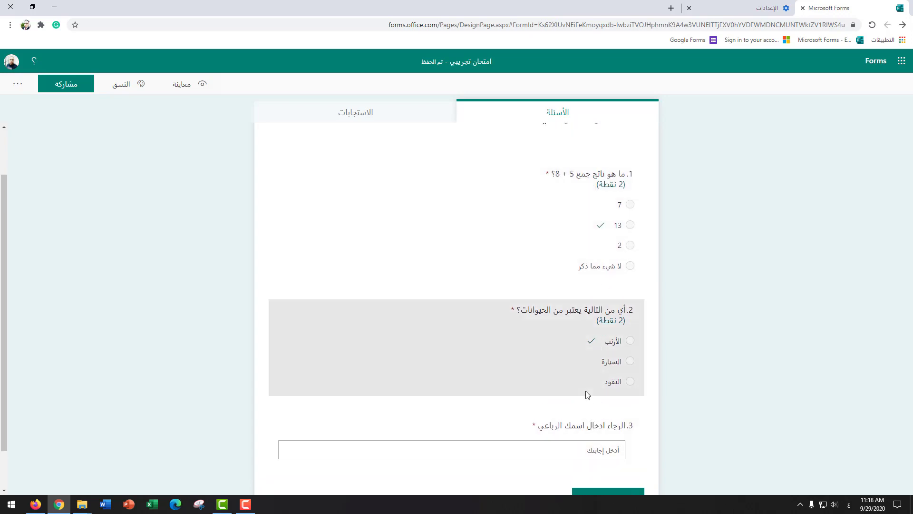
click(607, 427)
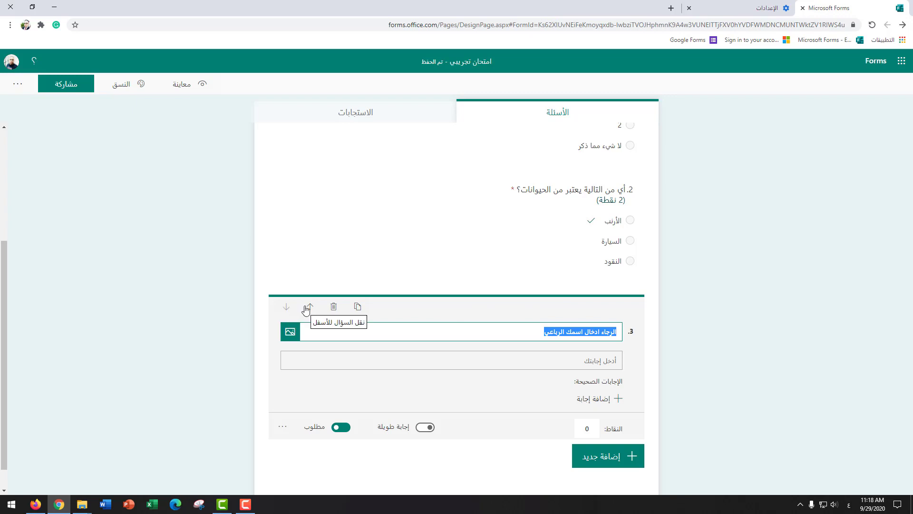
click(310, 307)
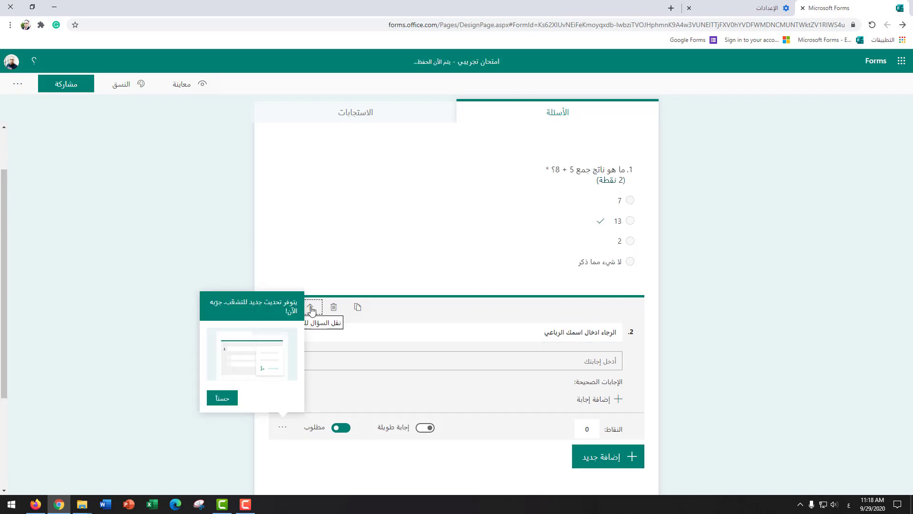
click(311, 309)
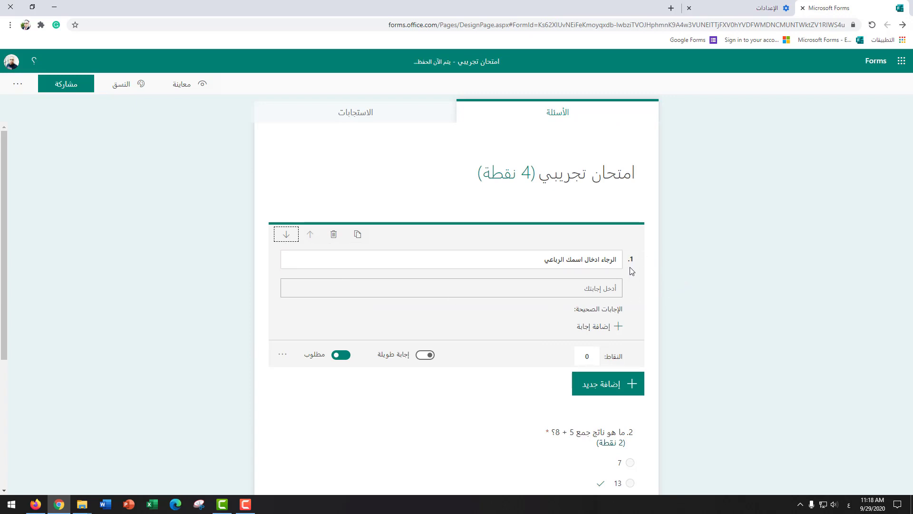
scroll(636, 276, down, 3)
scroll(636, 276, down, 1)
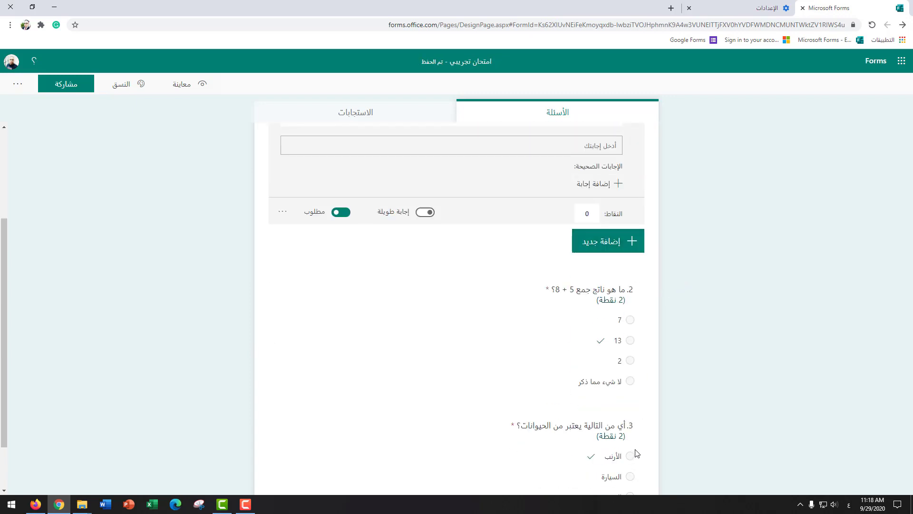
click(755, 308)
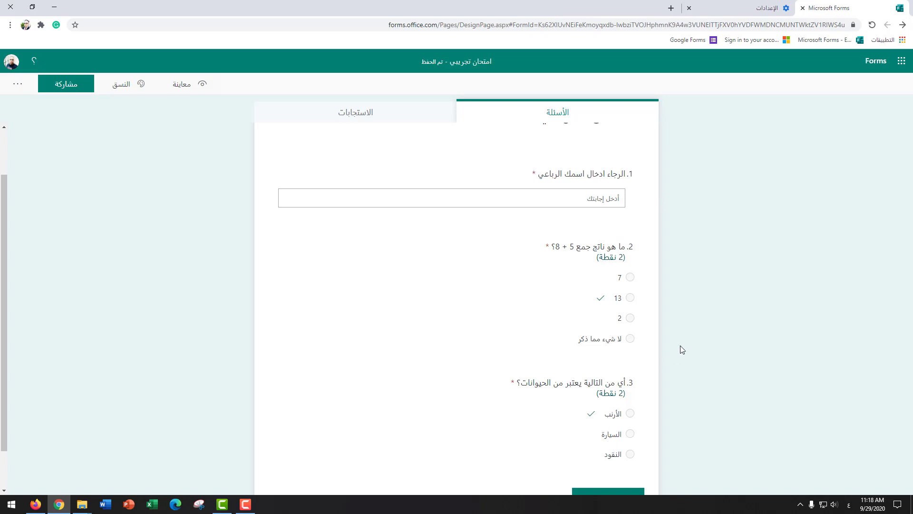
scroll(652, 423, down, 1)
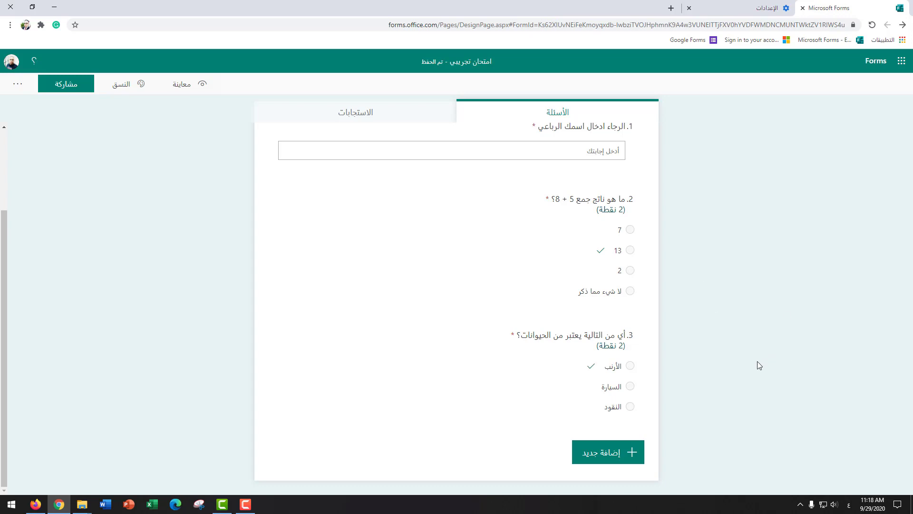
scroll(718, 373, up, 3)
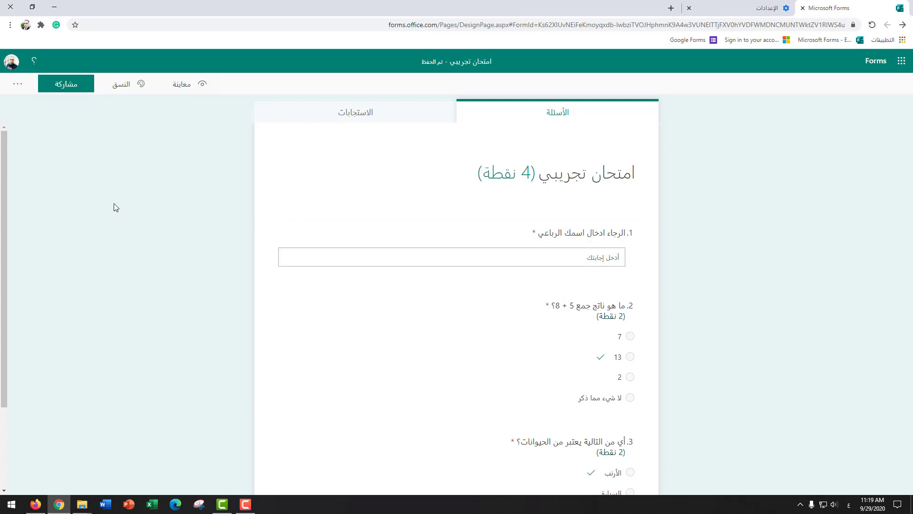
Step: Open the quiz settings and turn off showing results automatically to respondents
click(18, 89)
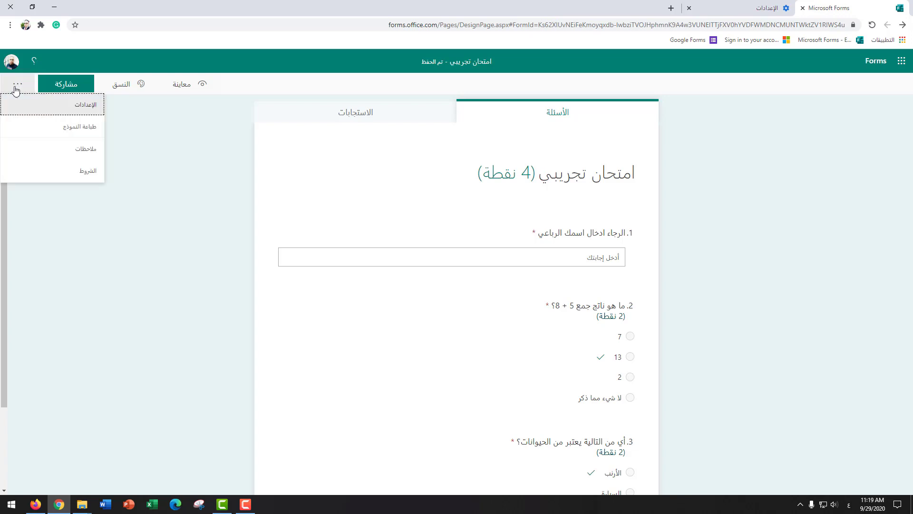
click(87, 111)
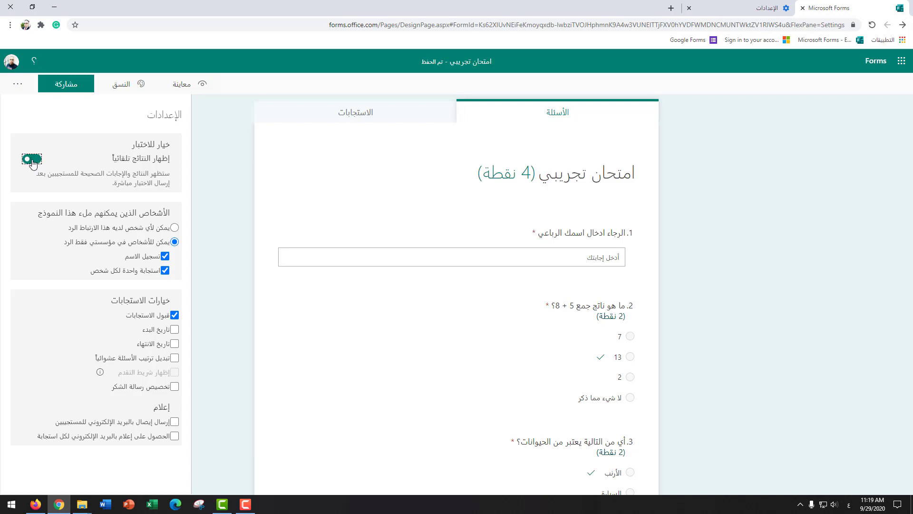
click(36, 162)
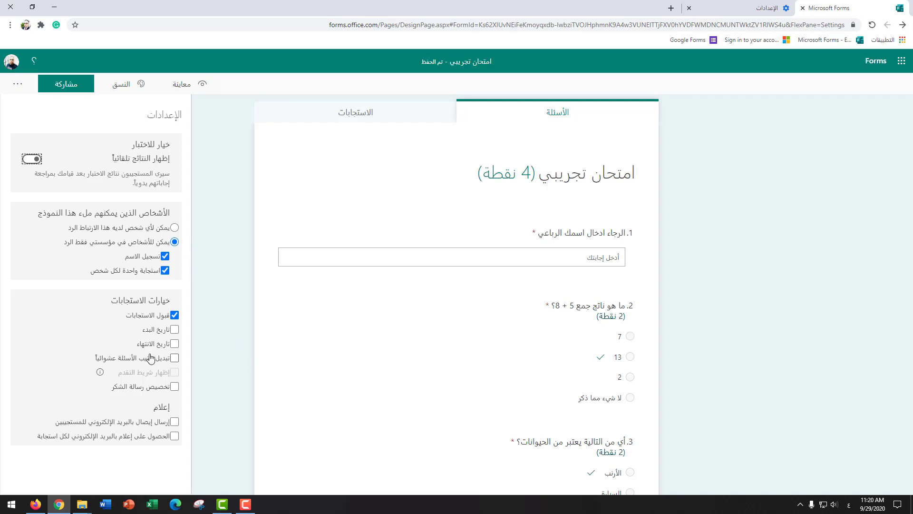
Step: Enable a response start date of 29/09/2020 12:00 PM and an end date of 29/09/2020 01:00 PM
click(175, 330)
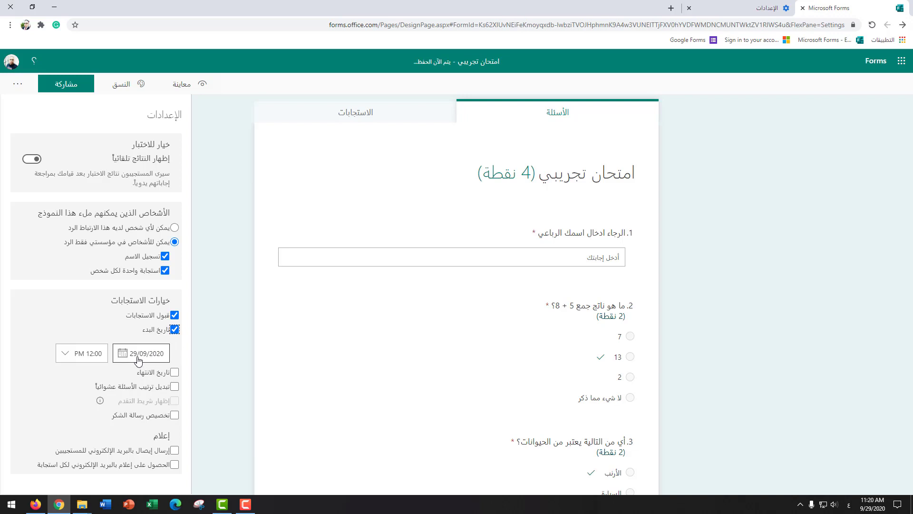
click(92, 356)
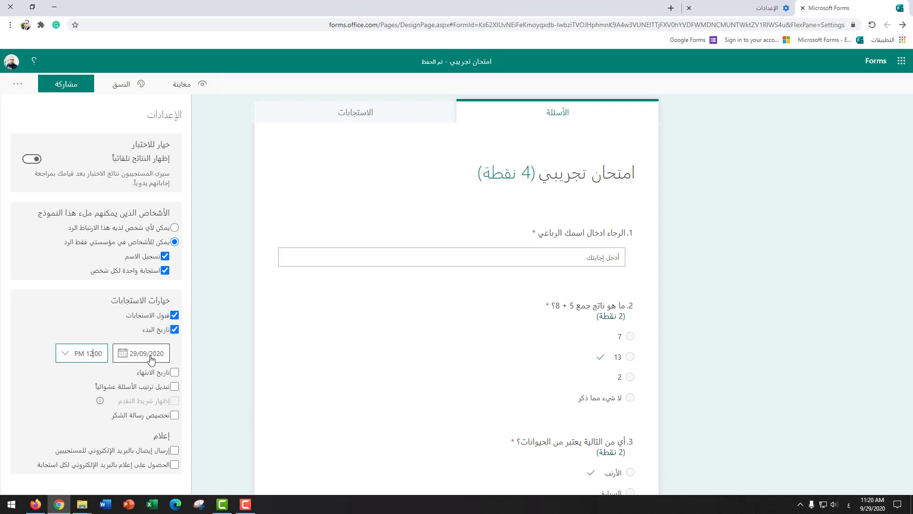
click(174, 373)
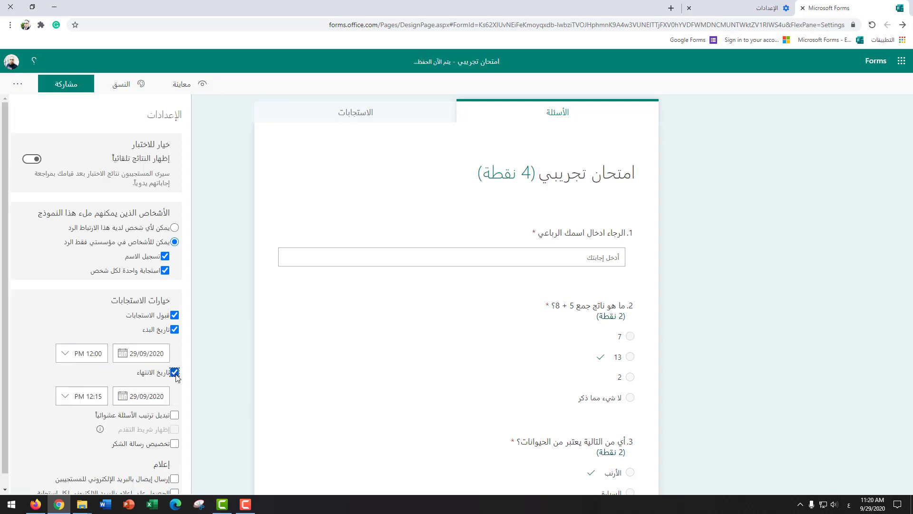
click(64, 399)
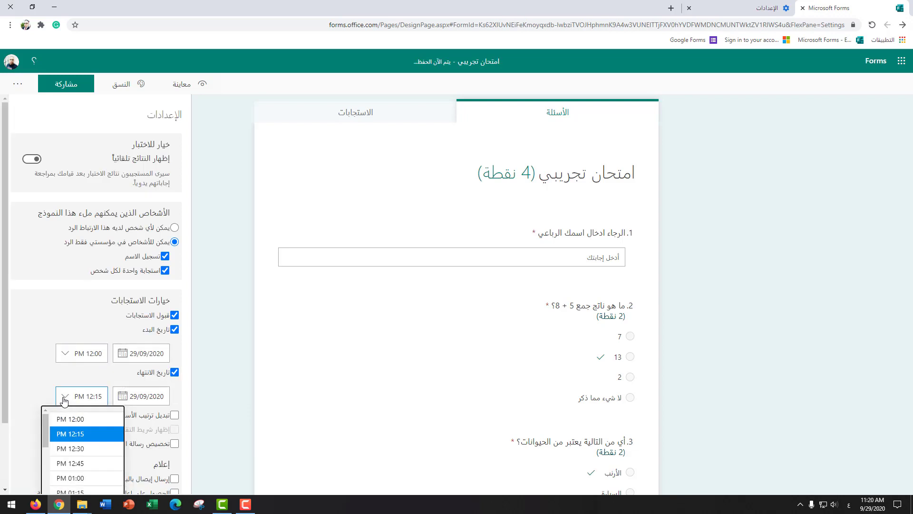
click(86, 464)
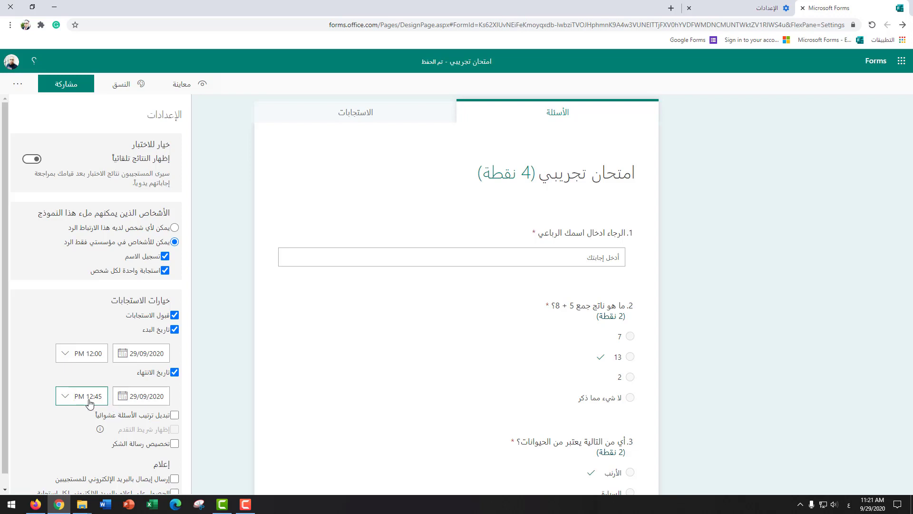
click(65, 401)
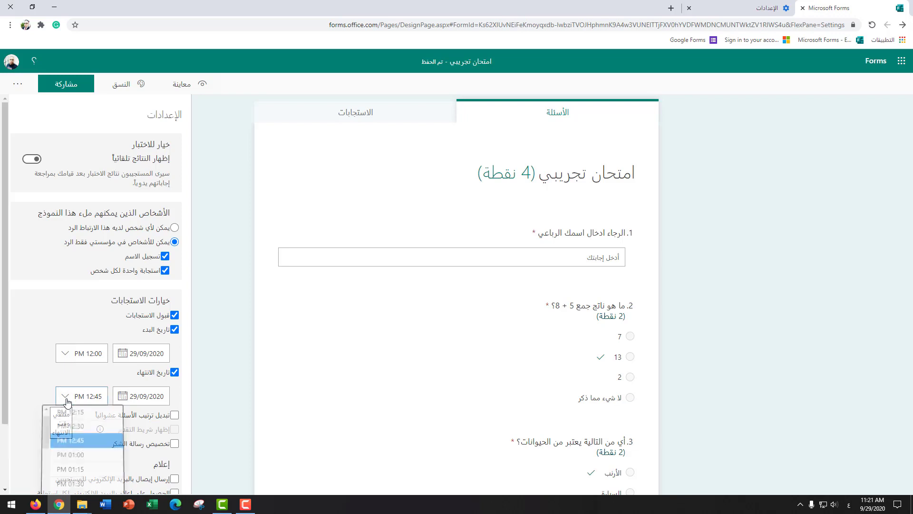
click(86, 458)
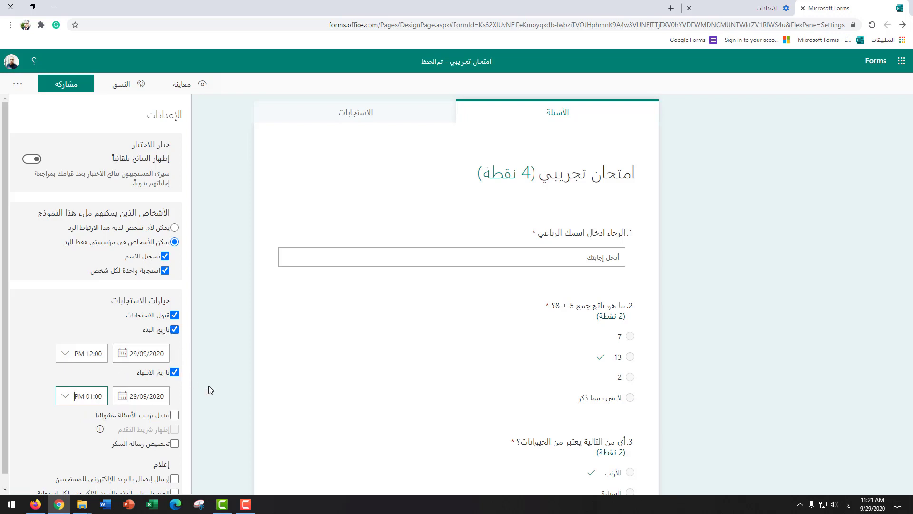
Step: Enable random question order and lock only the first question in place with the range 1 to 1
click(175, 416)
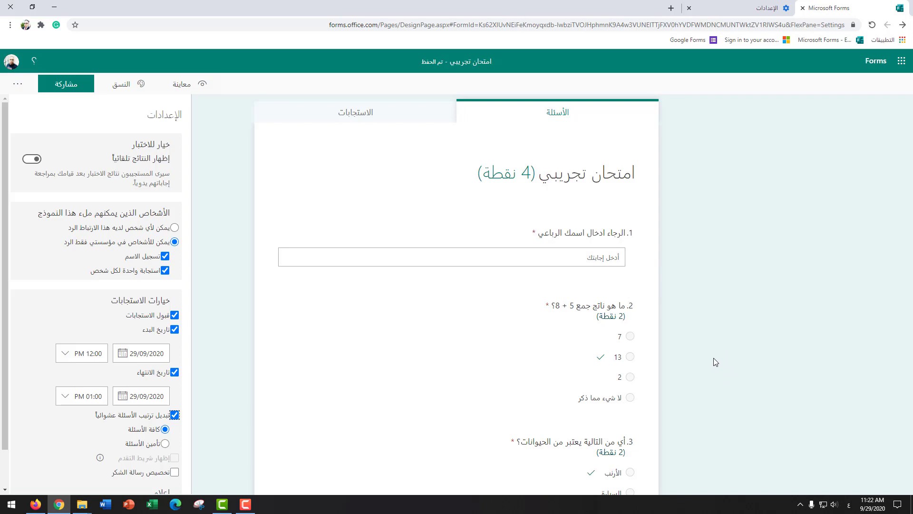
scroll(683, 327, down, 1)
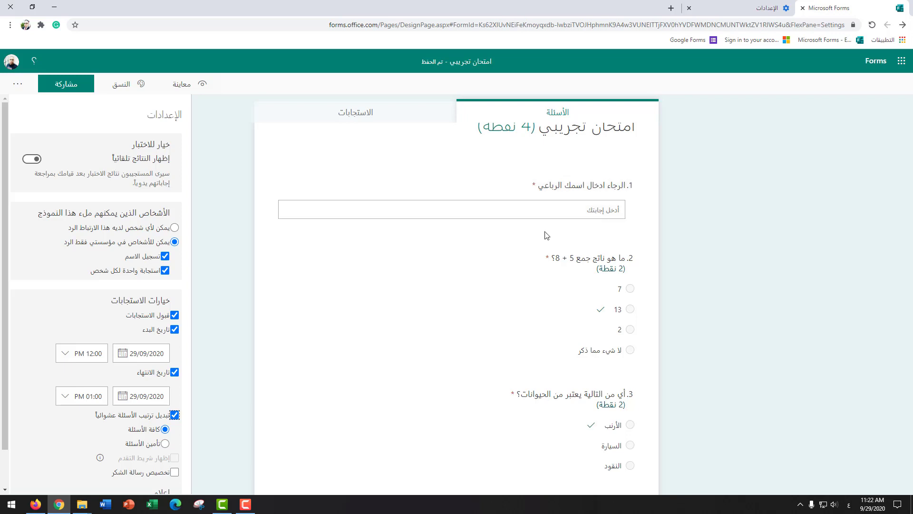
click(165, 446)
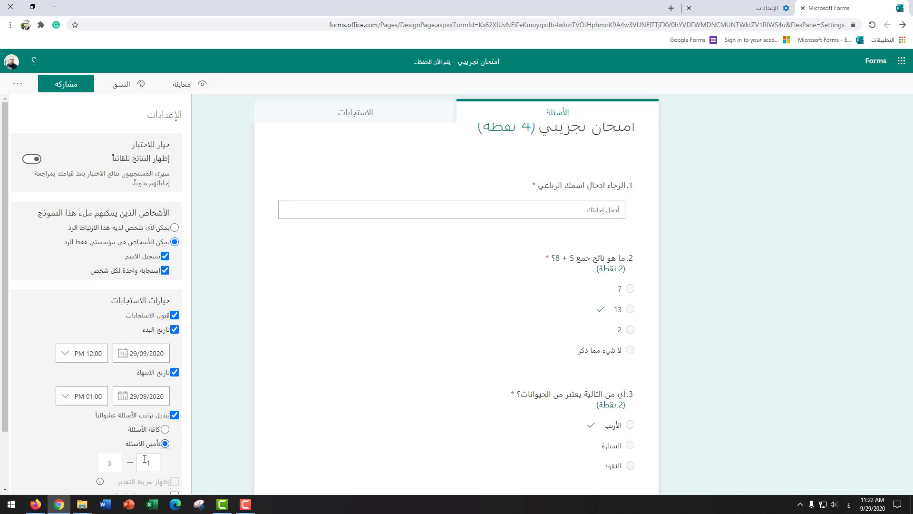
double_click(113, 464)
text(1)
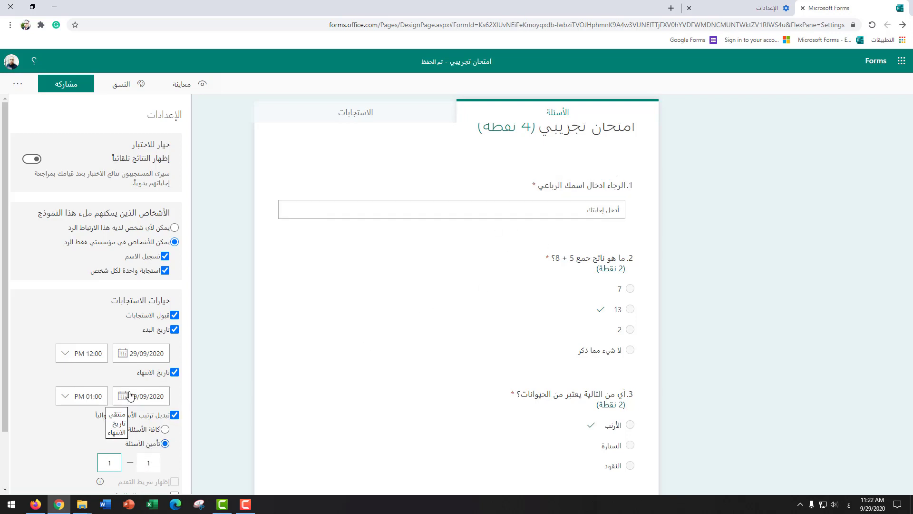
Step: Enable a custom thank-you message reading "تم ارسال اجاباتك.. سأقوم بنشر العلامات لاحقاً"
scroll(129, 395, down, 1)
scroll(129, 394, down, 1)
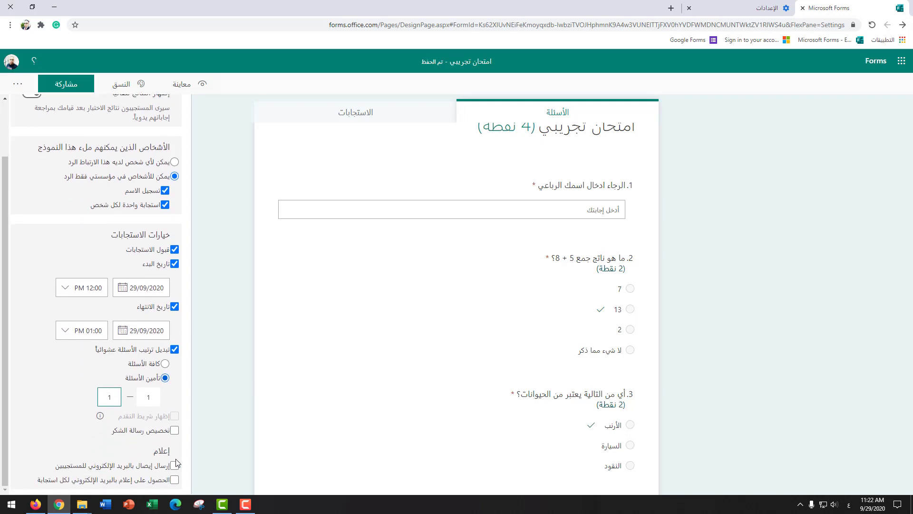
click(175, 431)
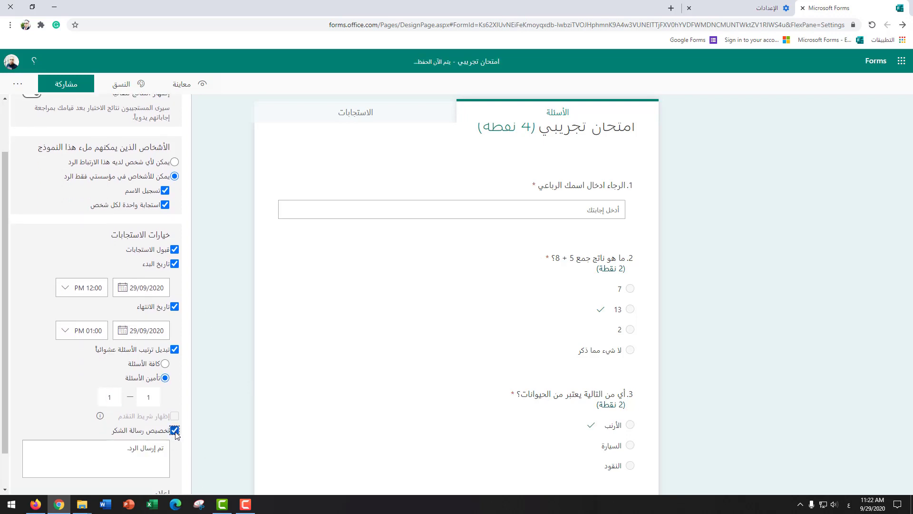
triple_click(147, 449)
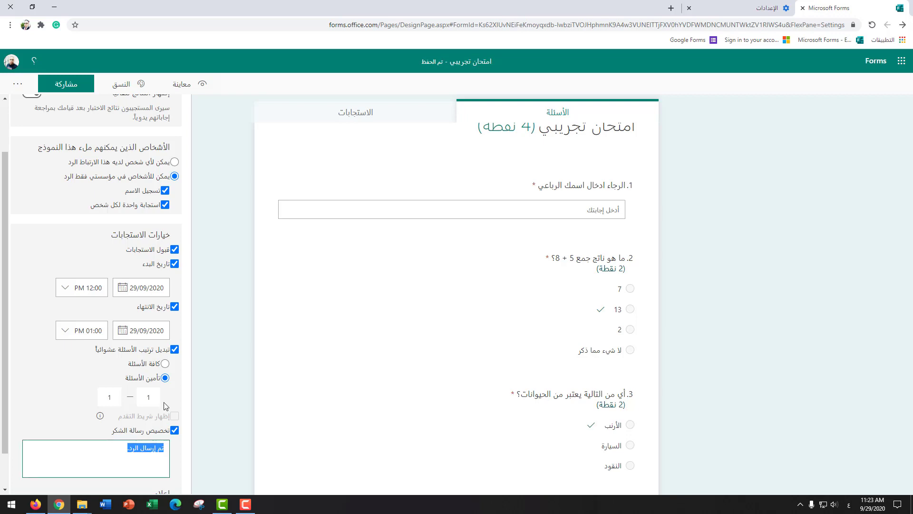
text(تم ارسال اج)
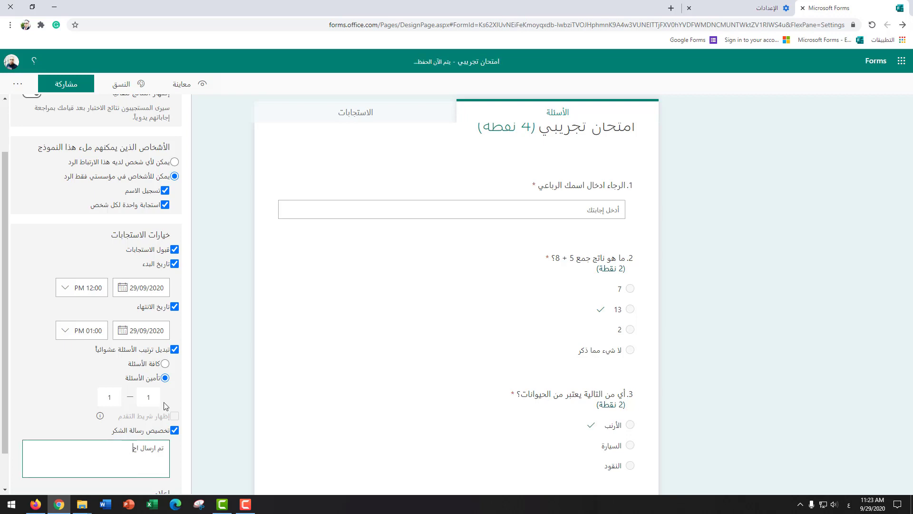
text(ابتك)
text(تك)
key(BackSpace)
key(BackSpace)
text(.. سأقوم بنشر العلامات لاحقاً)
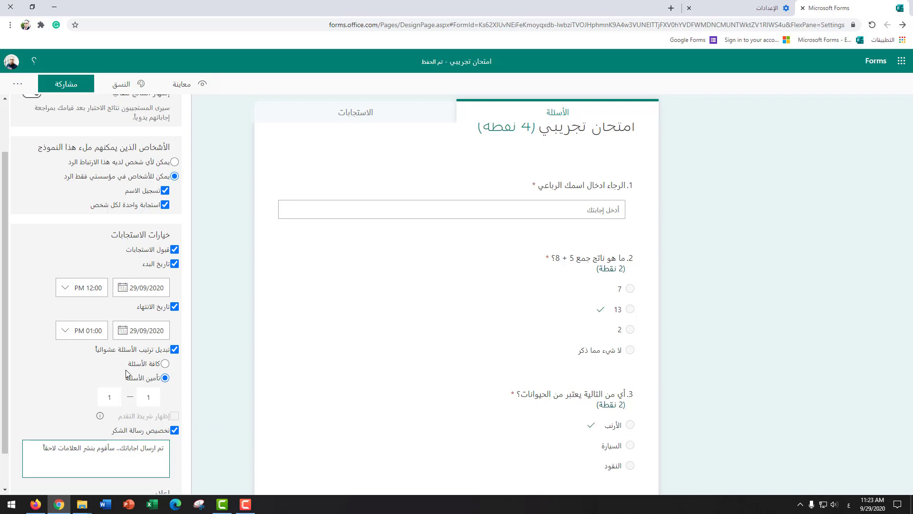
Step: Copy the quiz's response link from the sharing options and open it in a new browser tab
scroll(177, 304, up, 3)
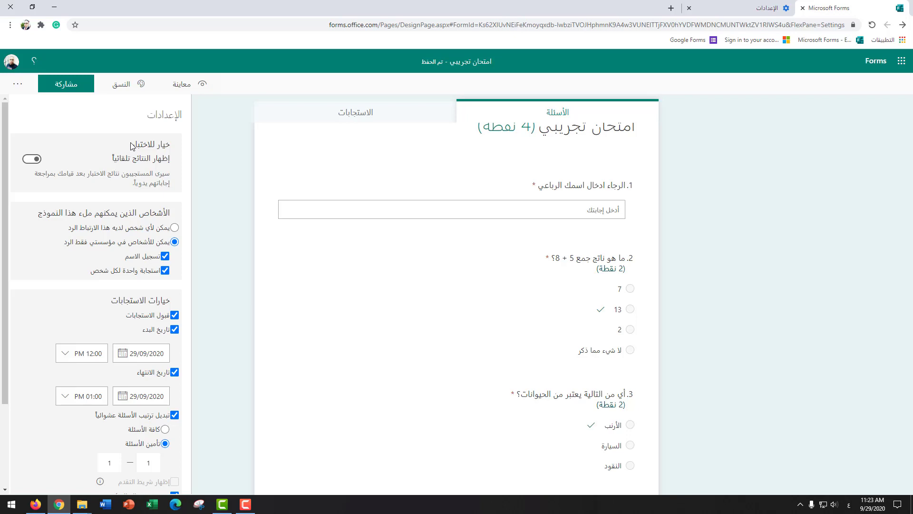
click(70, 86)
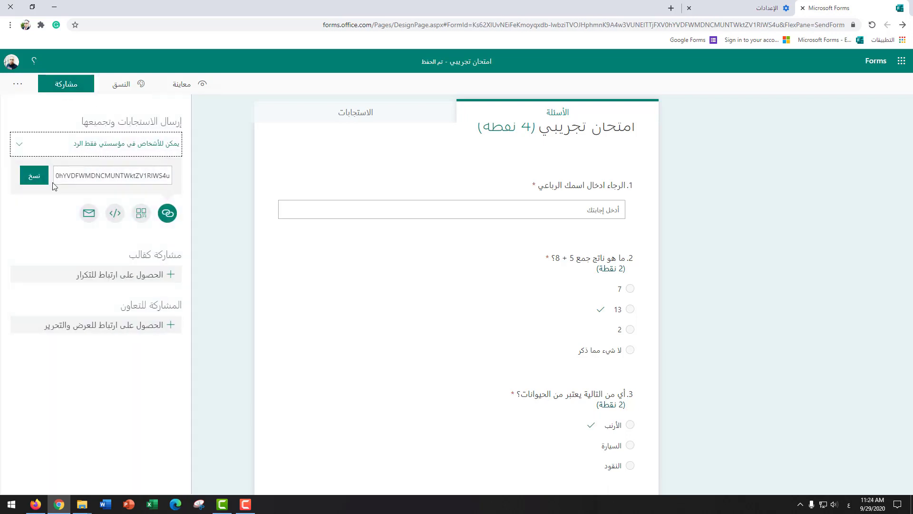
click(34, 179)
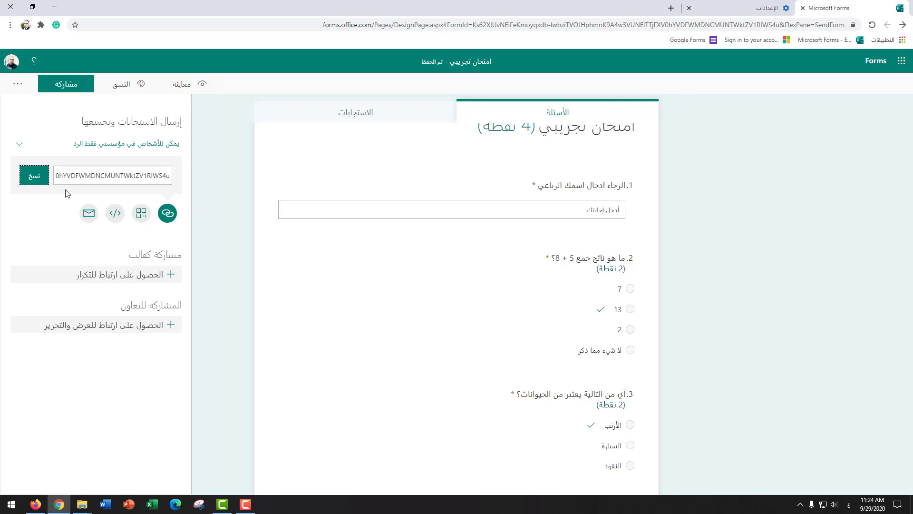
click(671, 8)
right_click(597, 25)
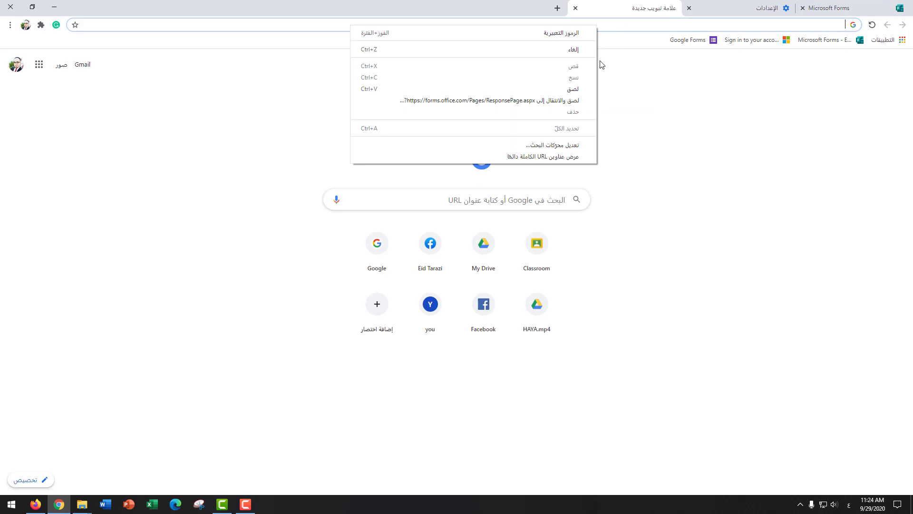
click(571, 91)
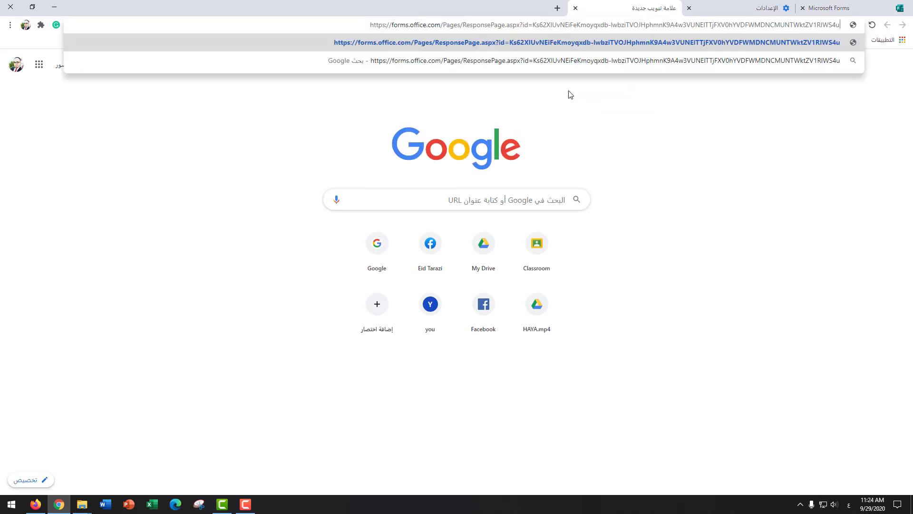
key(Return)
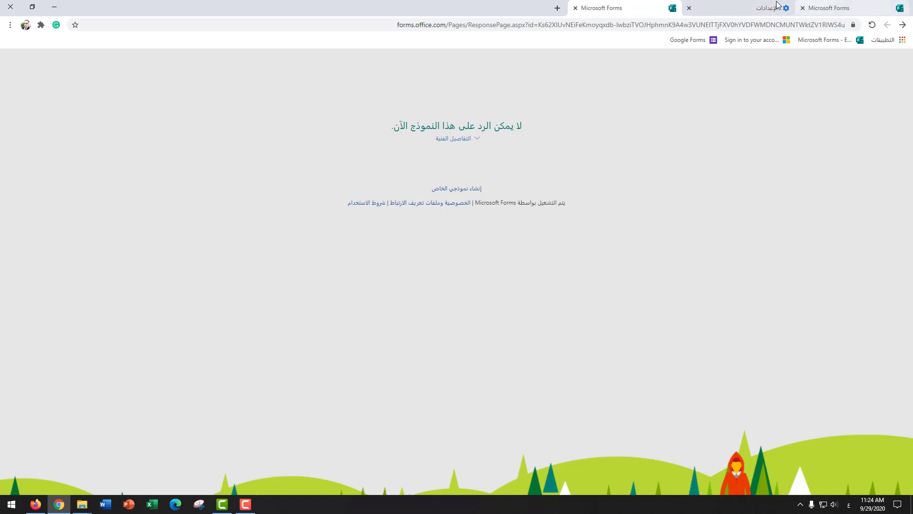
Step: Close the response page and remove the start date restriction in the quiz settings
middle_click(632, 7)
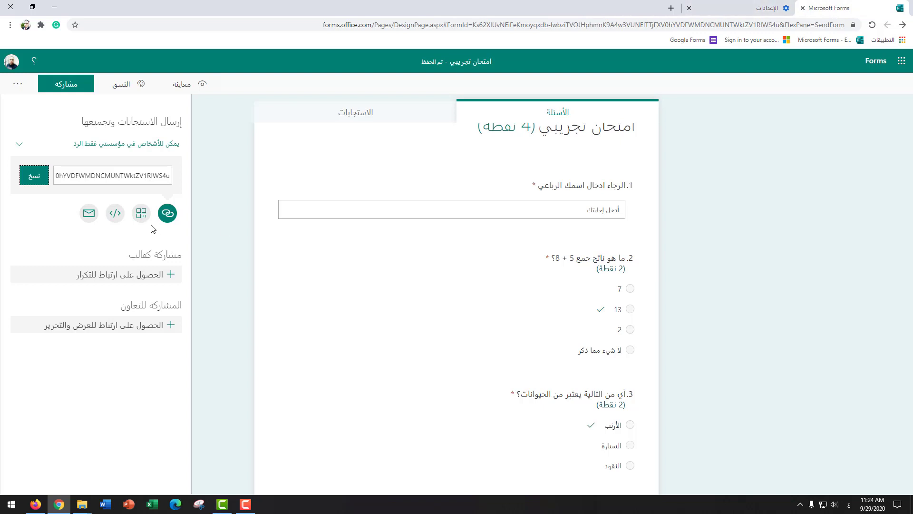
click(8, 85)
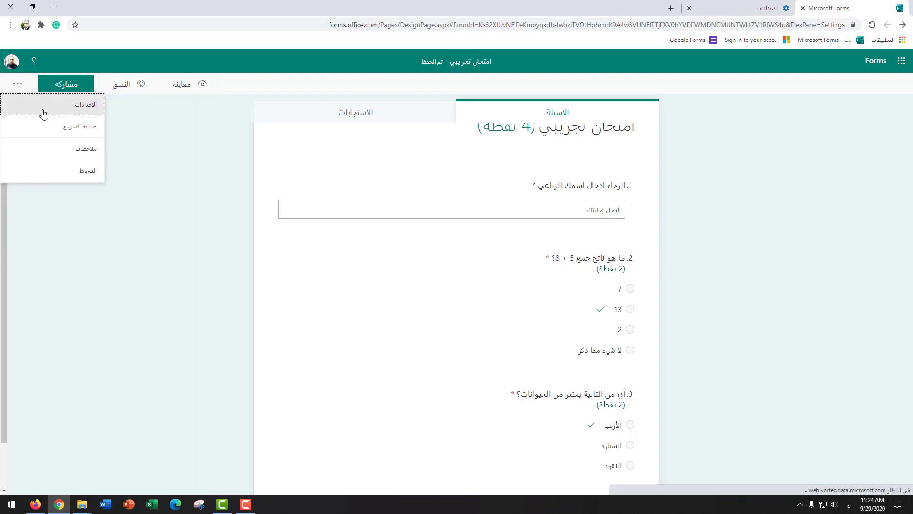
click(39, 104)
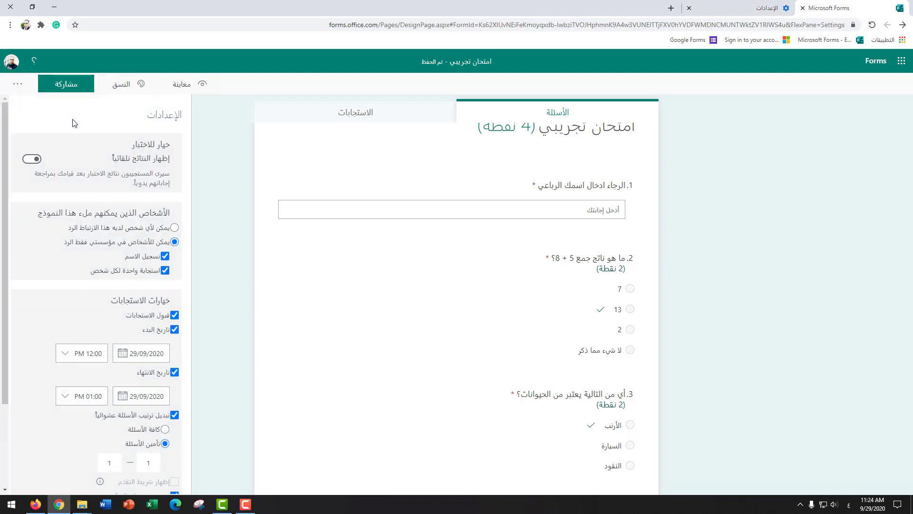
click(174, 330)
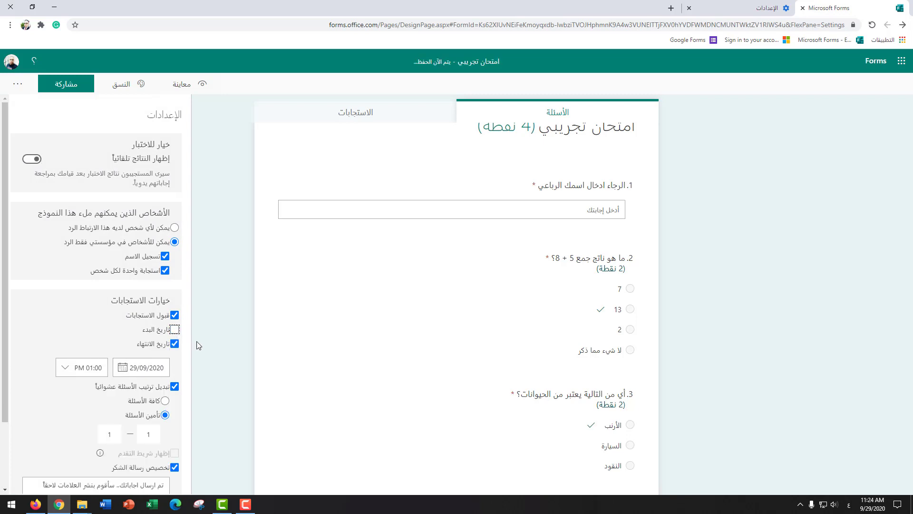
Step: Open the copied response link again in a new browser tab
click(671, 8)
right_click(630, 21)
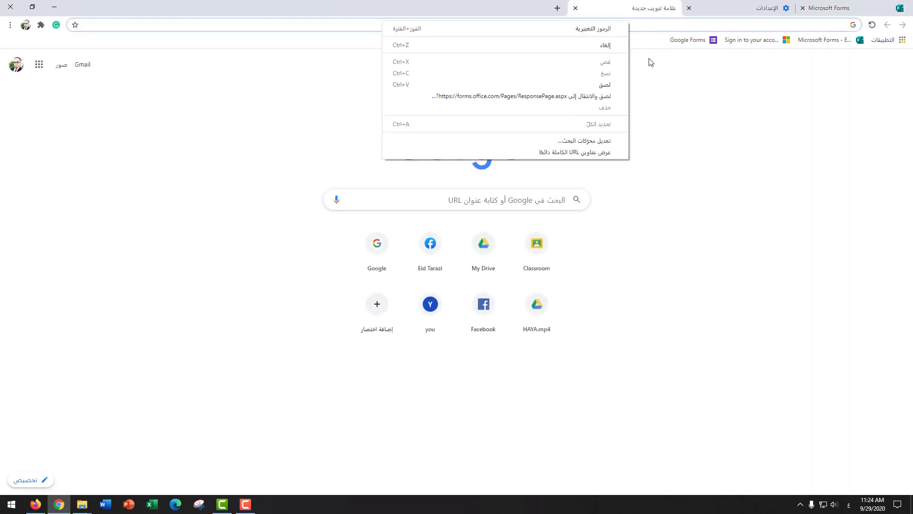
click(612, 85)
click(504, 47)
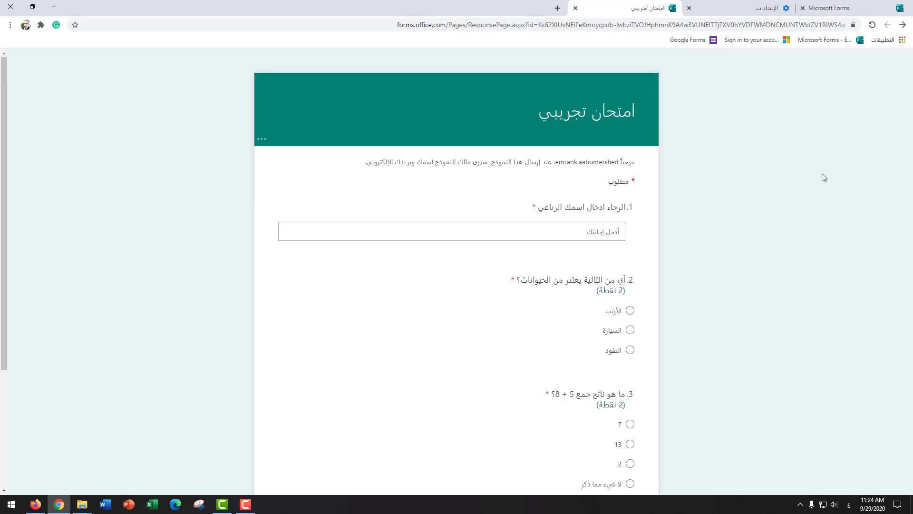
Step: Enter the respondent's name and answer the animal question with الأرنب and the sum question with 13
scroll(611, 247, down, 1)
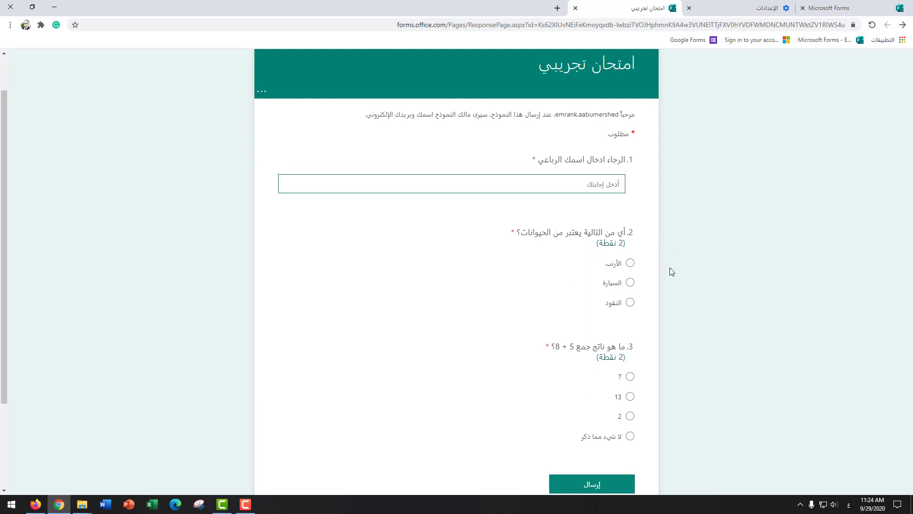
scroll(669, 269, down, 2)
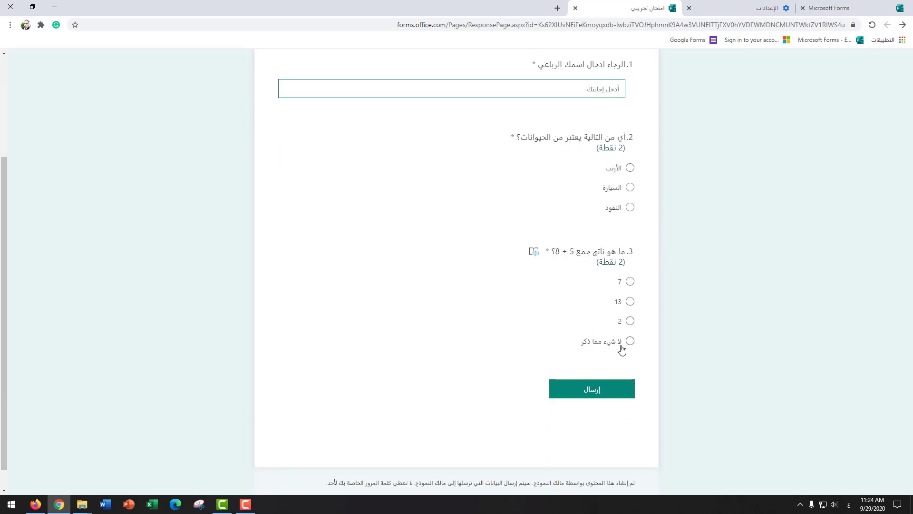
scroll(623, 342, up, 2)
scroll(604, 399, down, 1)
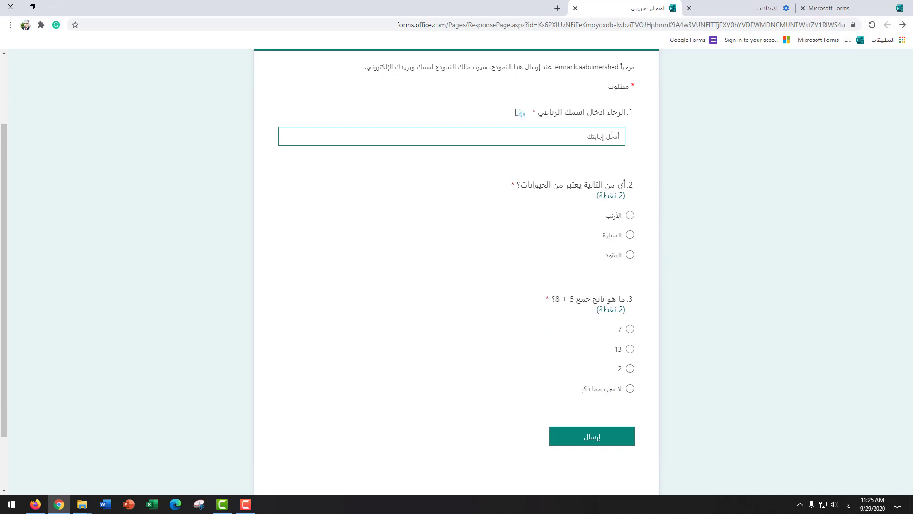
text(عمران)
click(630, 216)
click(630, 349)
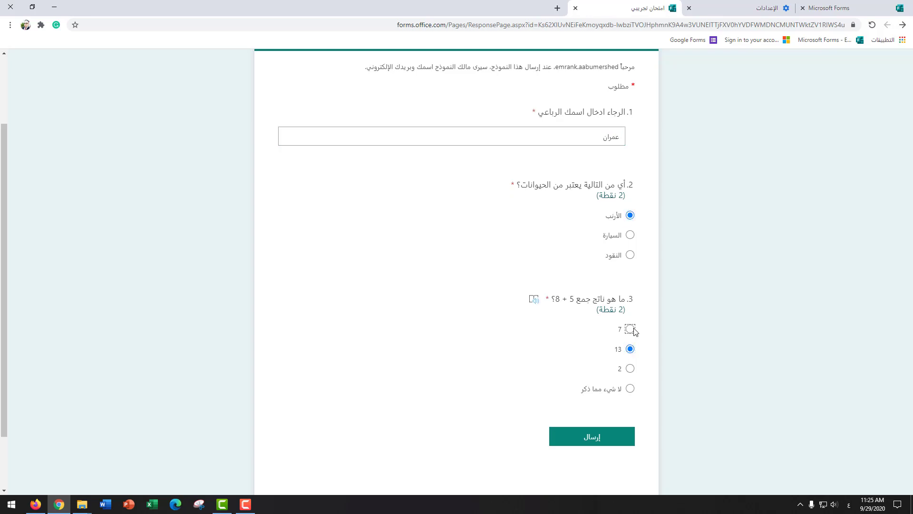
Step: Change the answer to the sum question to 7 and submit the quiz response
click(630, 329)
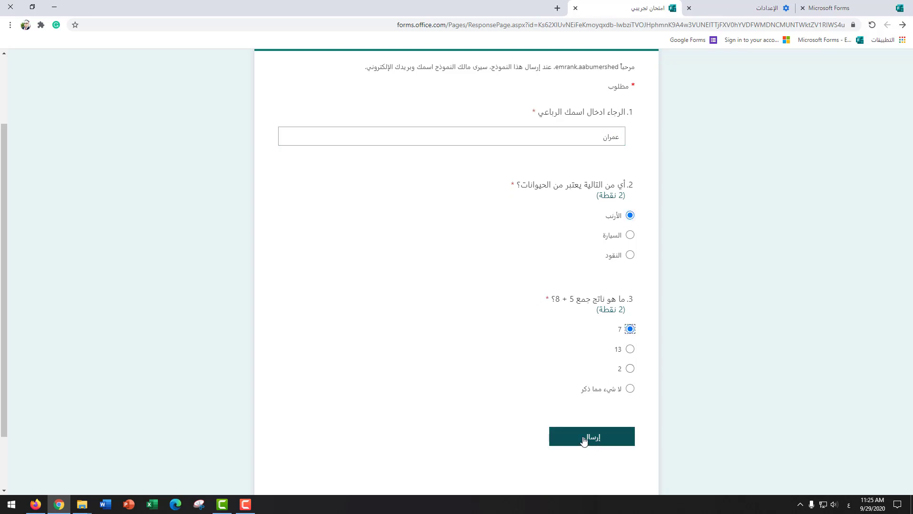
click(584, 438)
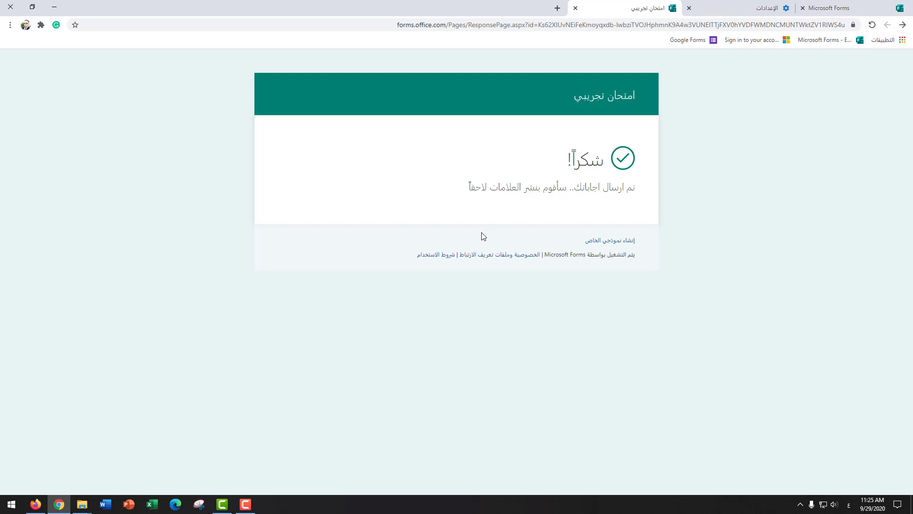
Step: Close the quiz editor, response and browser settings pages, keeping only a blank new tab open
click(830, 6)
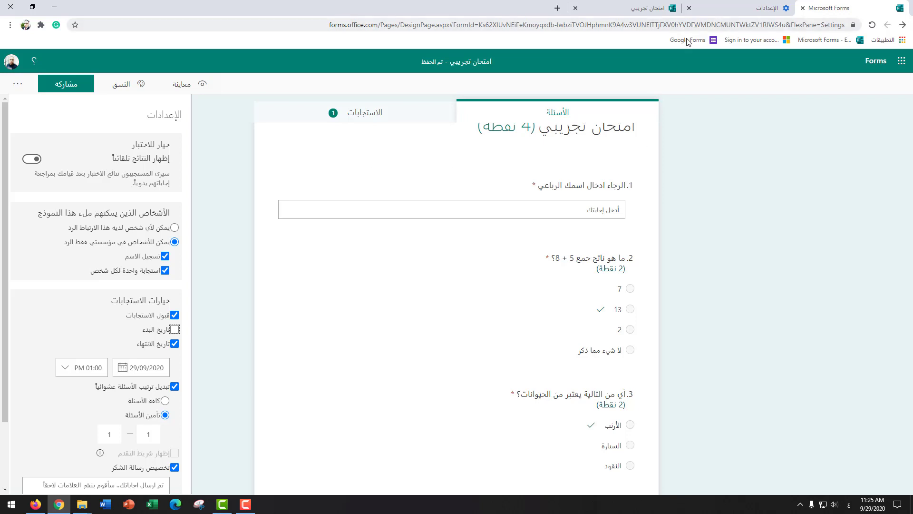
click(803, 8)
click(689, 8)
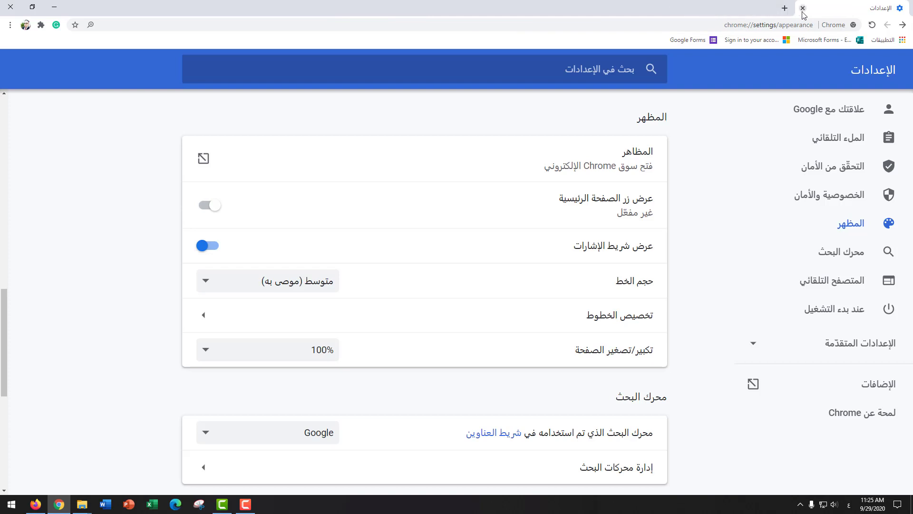
click(785, 8)
click(803, 8)
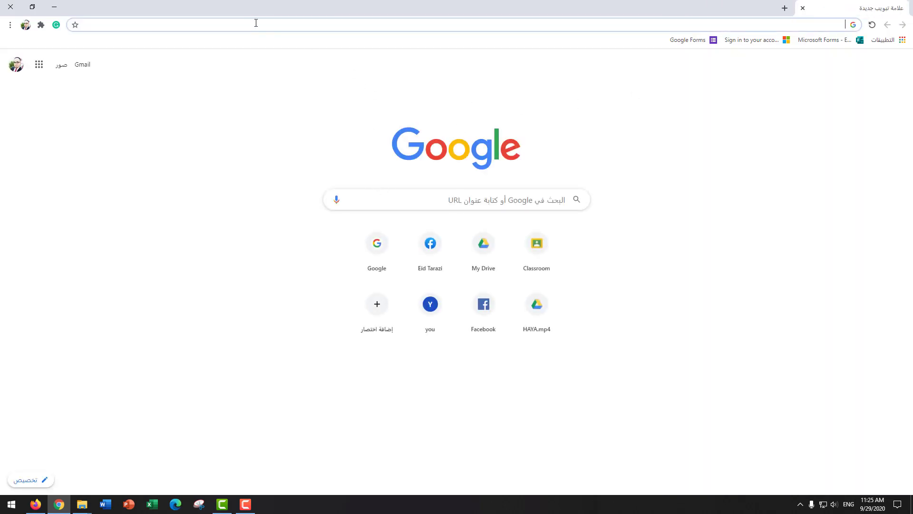
text(mi)
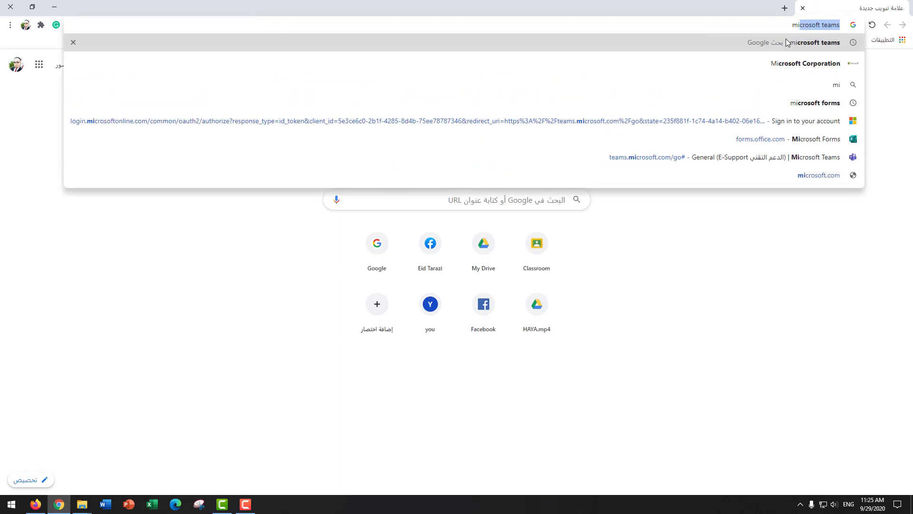
click(787, 42)
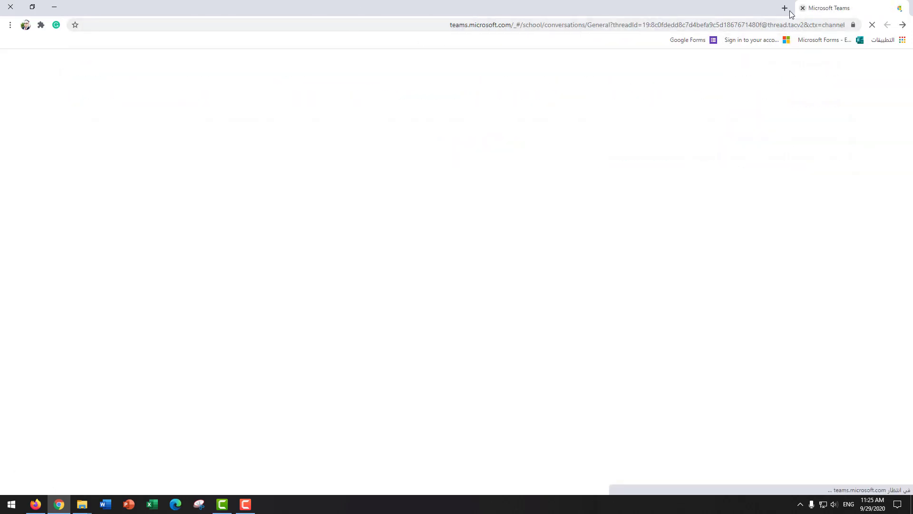
click(785, 8)
click(803, 8)
Step: Go to forms.office.com and open the quiz امتحان تجريبي from the list of own forms
text(f)
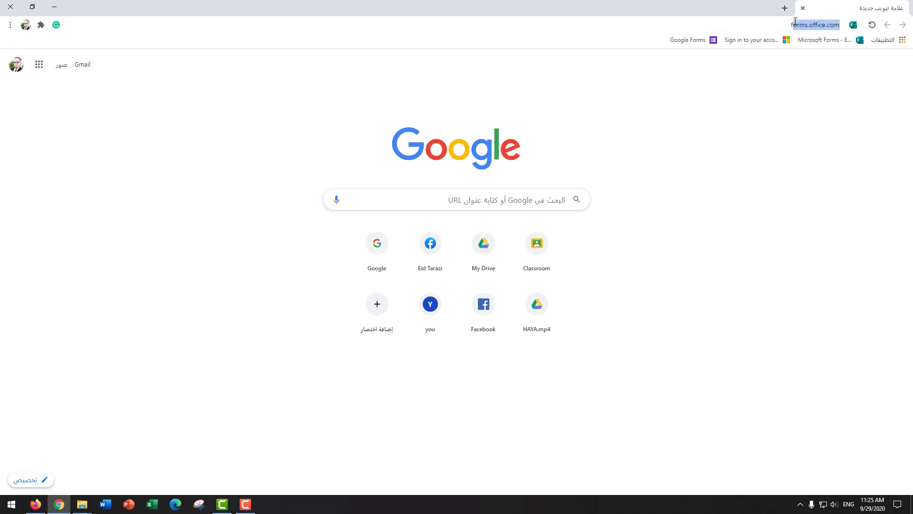
text(o)
click(818, 43)
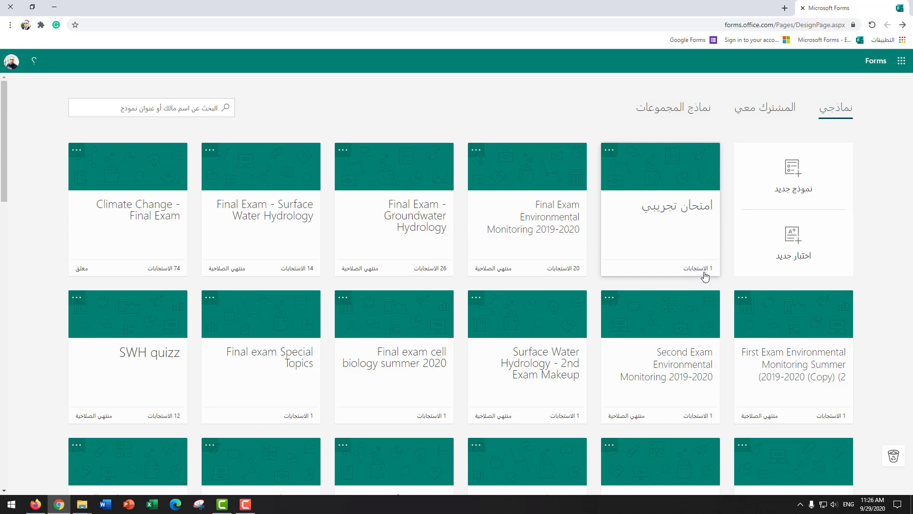
click(695, 234)
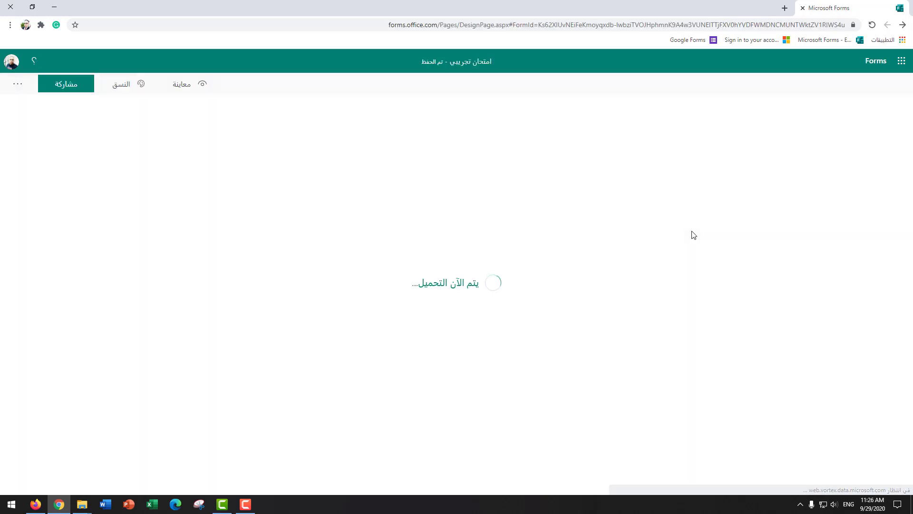
scroll(593, 298, down, 2)
scroll(593, 299, up, 2)
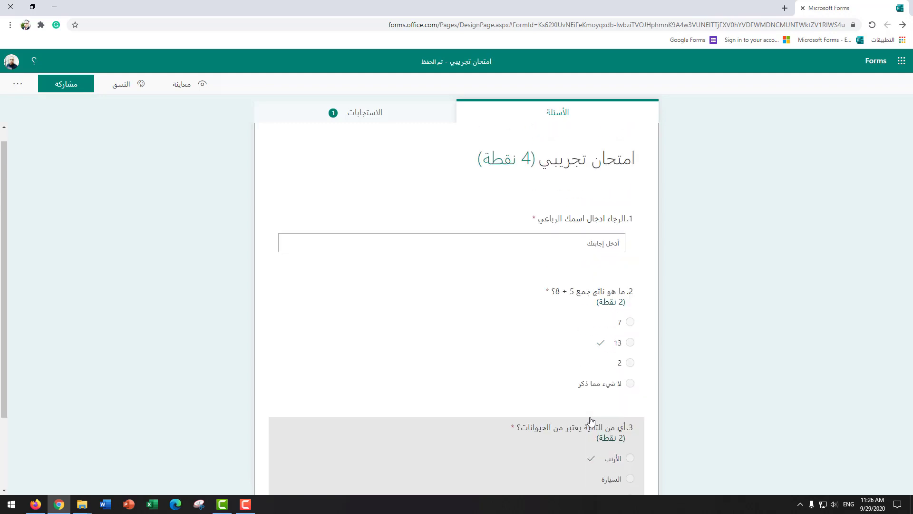
Step: Show the quiz's responses, export them to a workbook and open the downloaded file in Excel
click(368, 120)
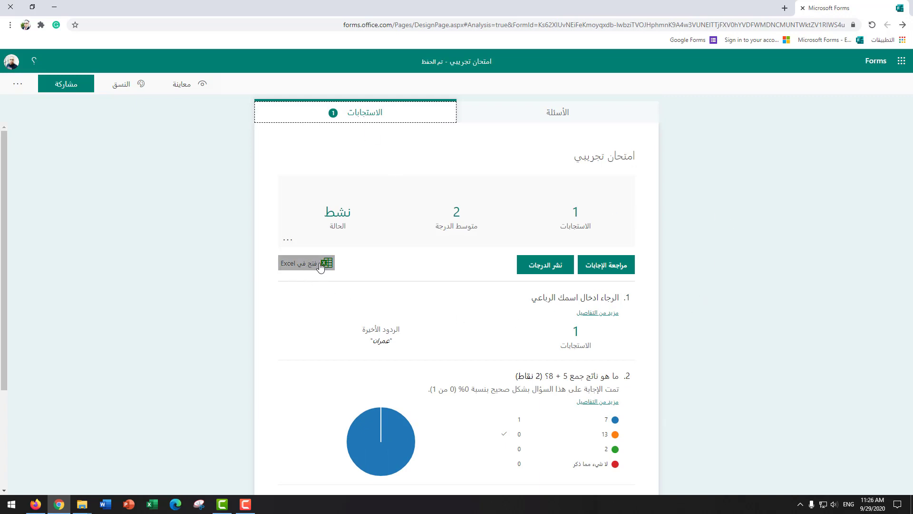
click(284, 265)
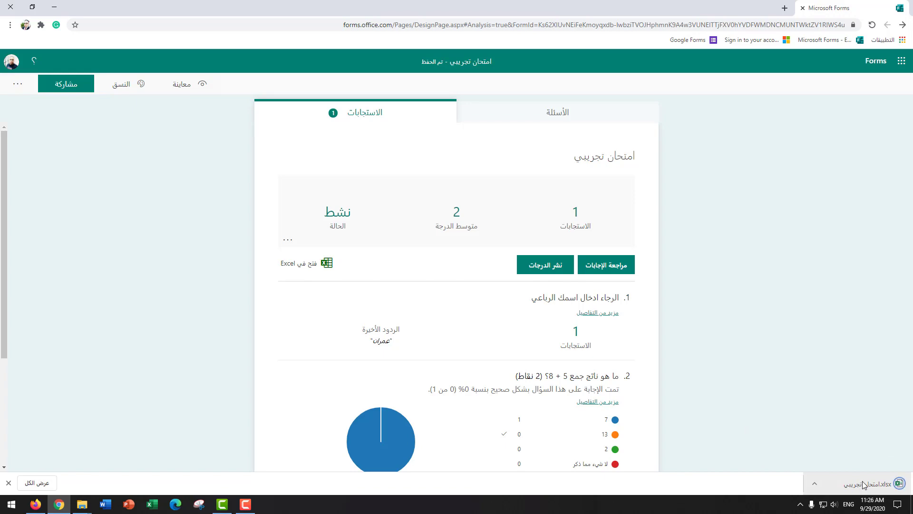
click(862, 485)
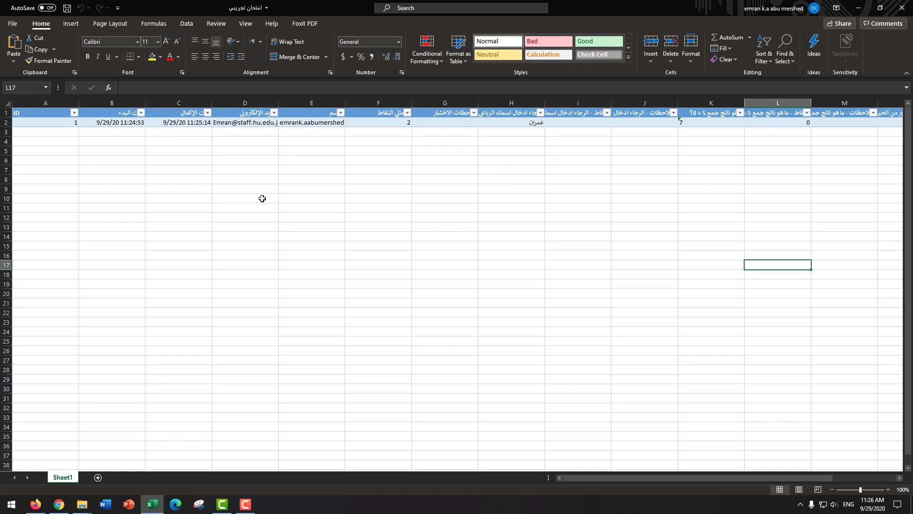
Step: Widen columns B to E so the start time, completion time, e-mail and name entries fit
drag(145, 104, 166, 104)
mouse_move(232, 103)
mouse_down()
mouse_move(264, 103)
mouse_move(217, 103)
mouse_move(243, 103)
mouse_up()
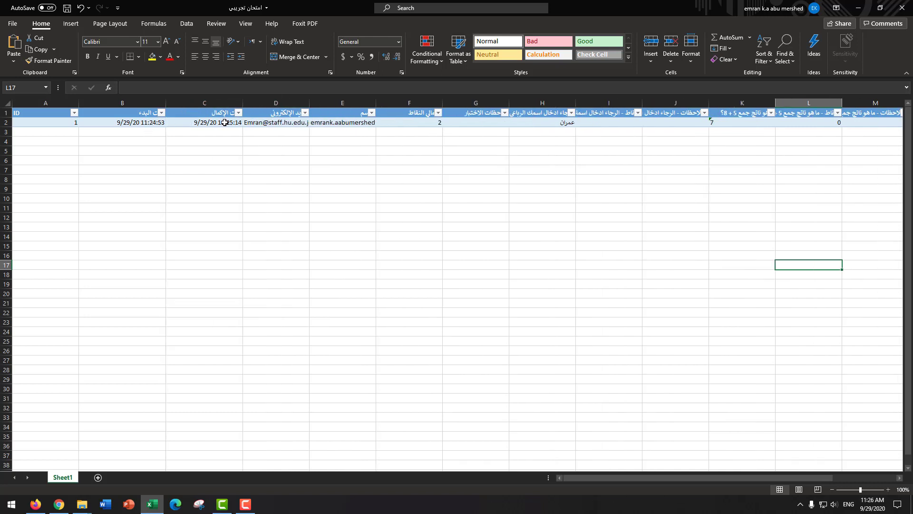
drag(309, 103, 338, 104)
drag(405, 103, 425, 104)
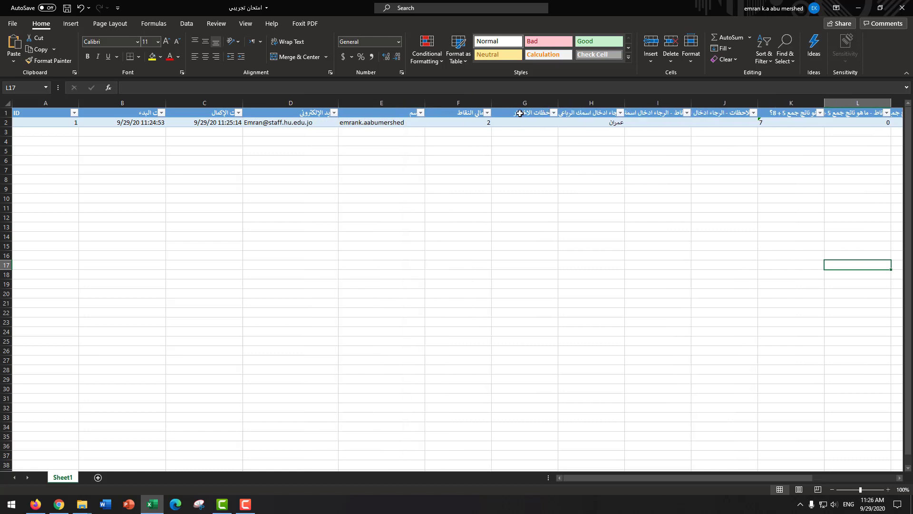
Step: Enlarge the sheet view to 160% and examine the response's times, respondent details and total points in F2
click(482, 122)
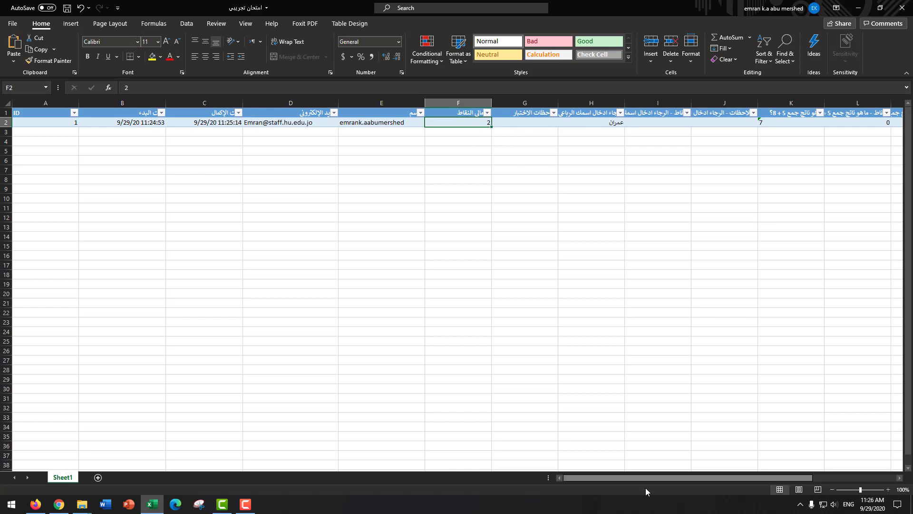
drag(656, 477, 582, 477)
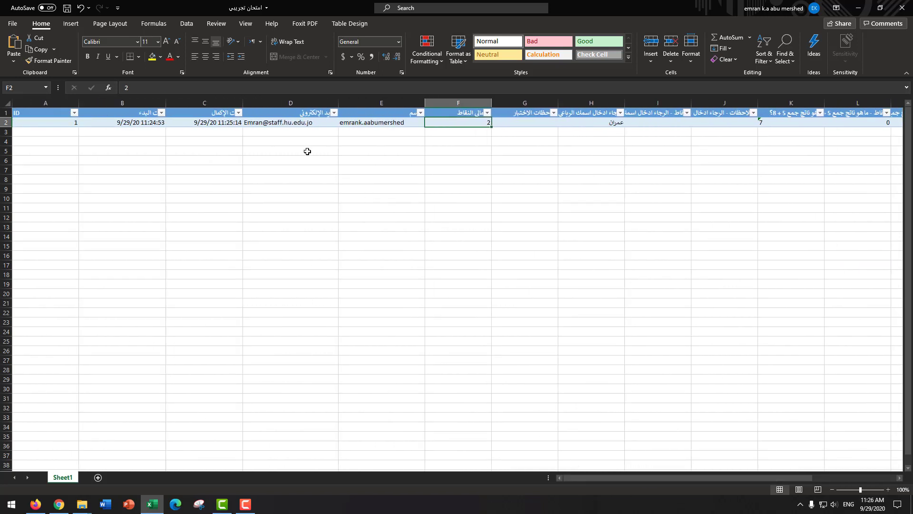
scroll(308, 152, up, 4)
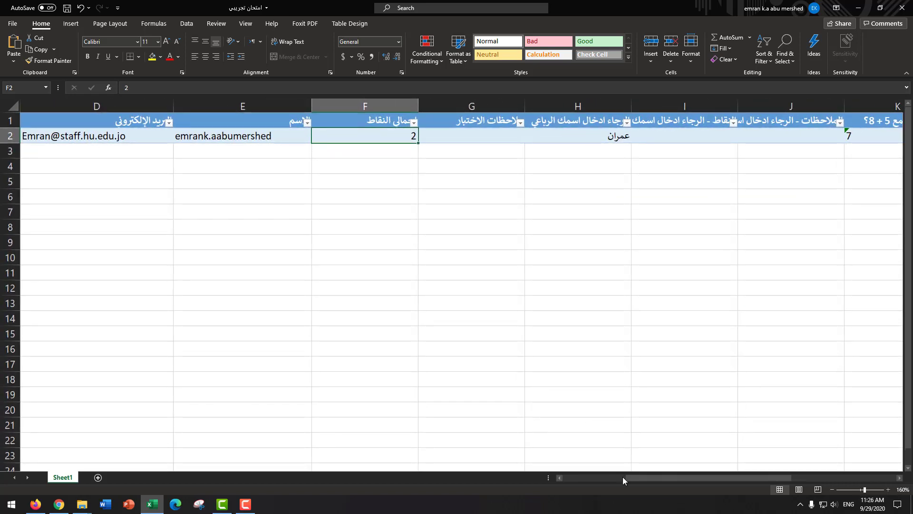
drag(641, 481, 580, 480)
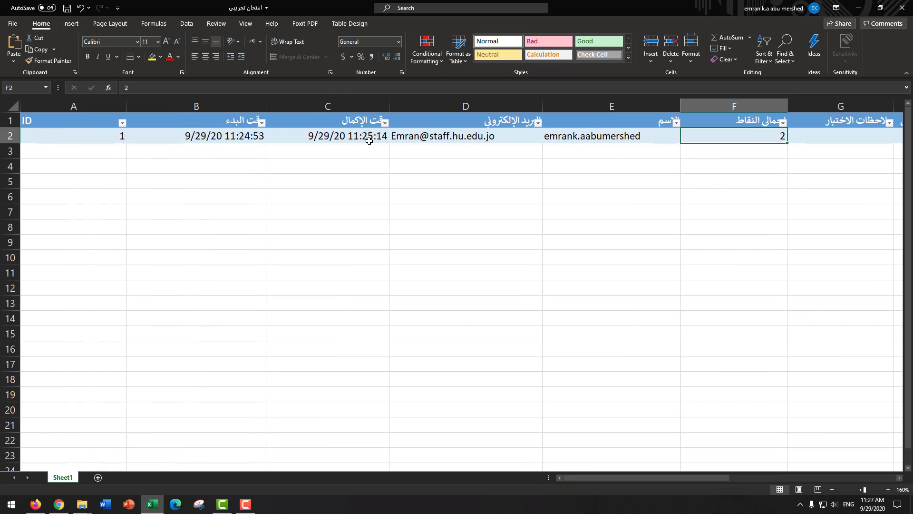
drag(579, 478, 634, 478)
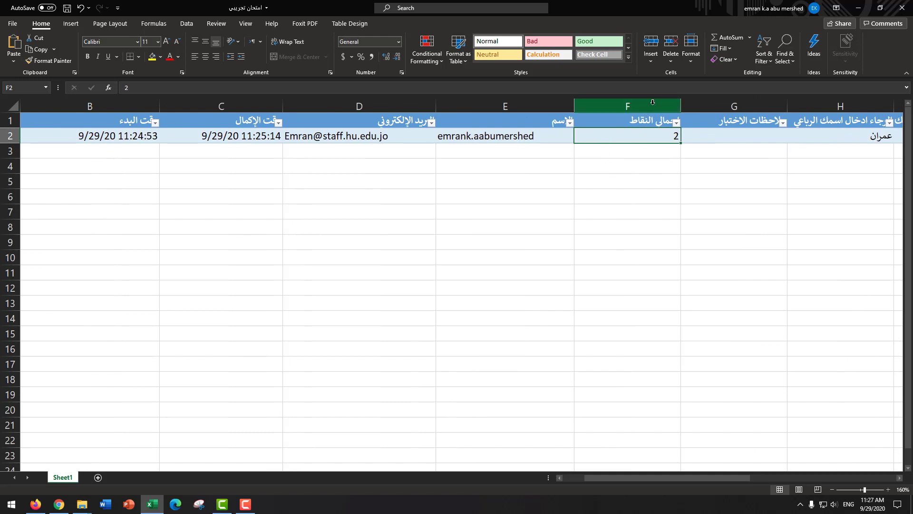